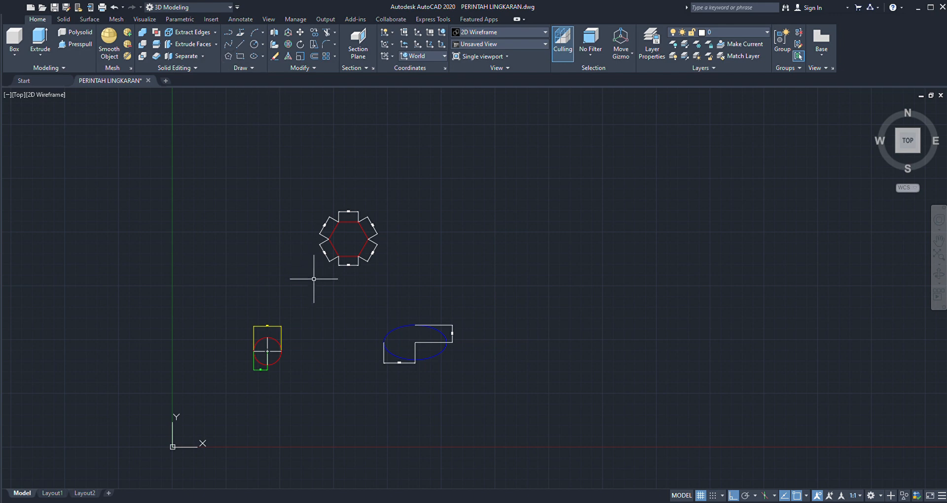
Step: Examine the existing red circle with its radius and diameter dimensions
scroll(255, 381, up, 2)
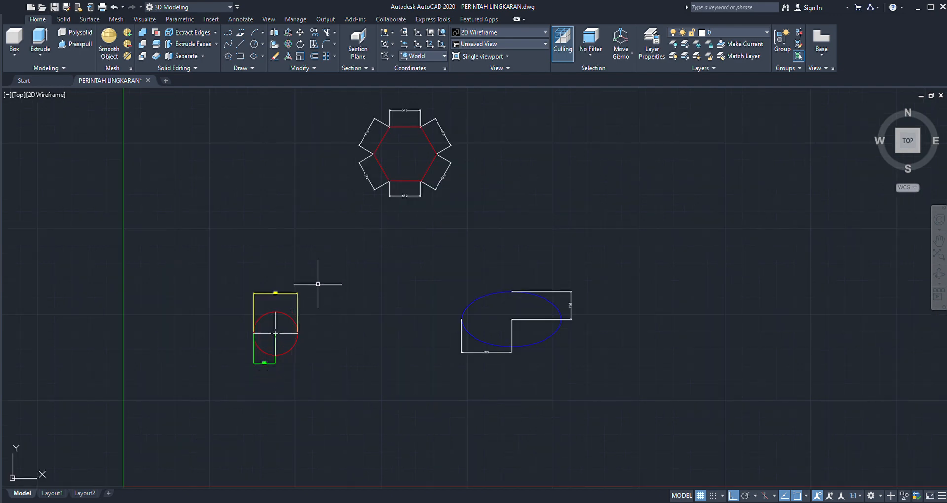
scroll(318, 278, down, 2)
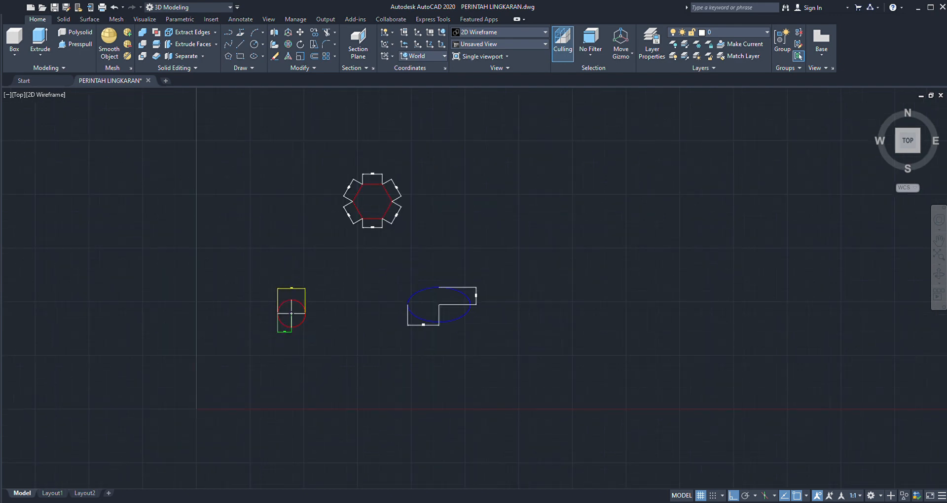
scroll(317, 348, up, 4)
scroll(264, 165, up, 2)
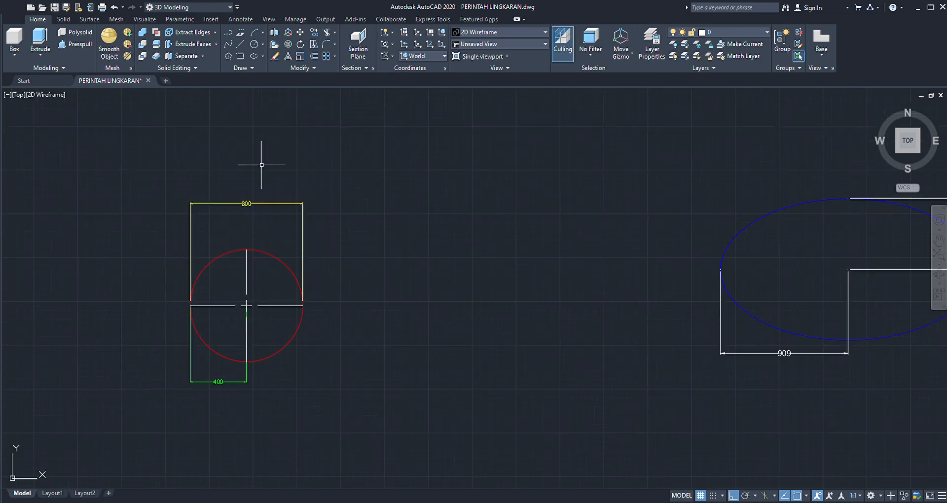
scroll(196, 187, down, 4)
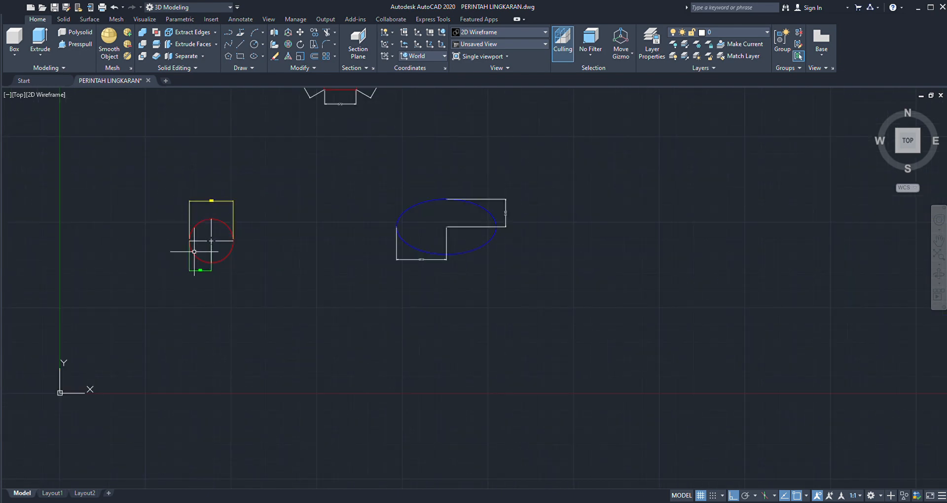
scroll(258, 269, down, 2)
scroll(251, 224, up, 4)
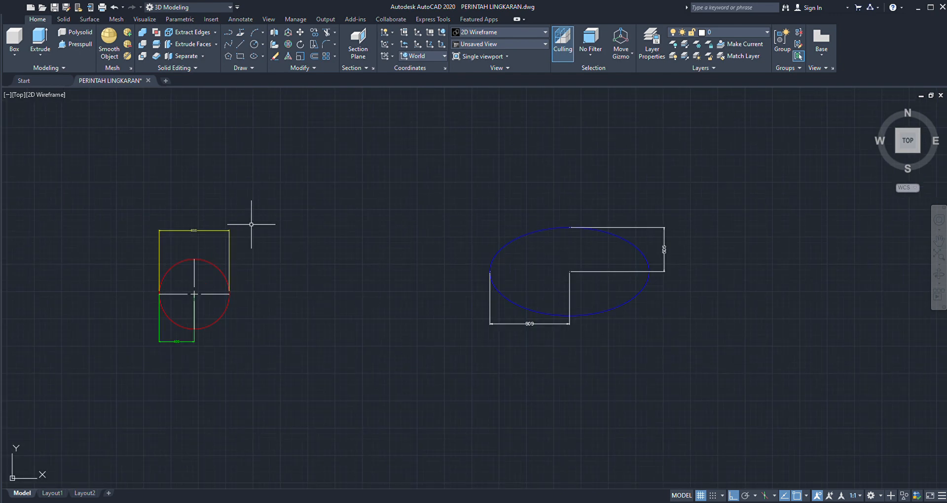
scroll(249, 232, down, 5)
scroll(317, 232, up, 5)
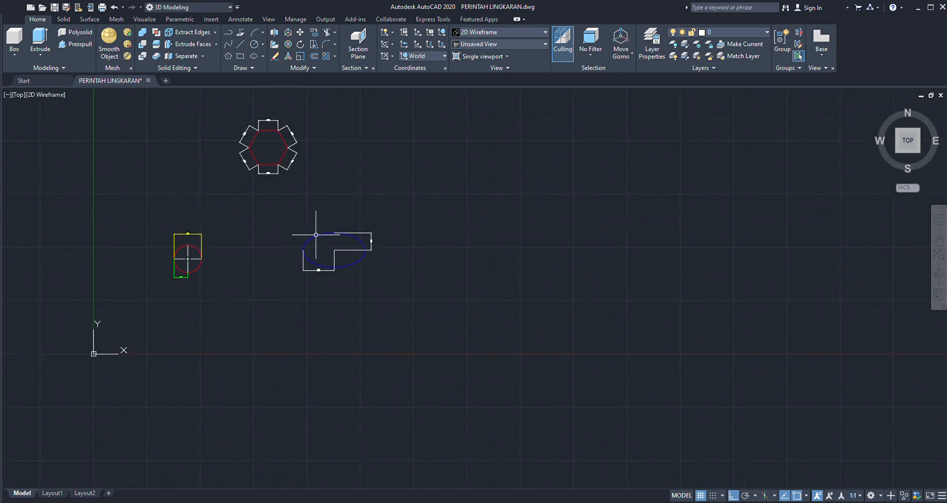
Step: Examine the dimensions on the existing blue ellipse and red hexagon, and return to the circle for comparison
scroll(351, 293, up, 4)
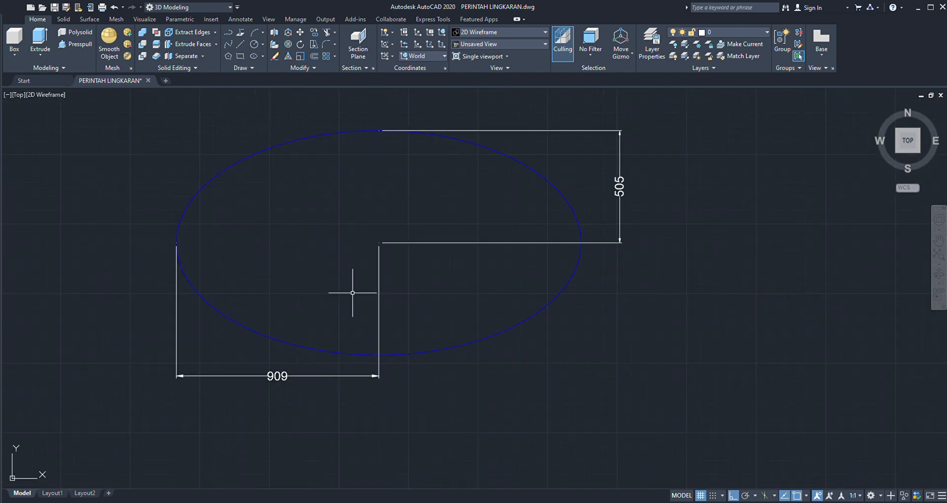
scroll(387, 286, down, 2)
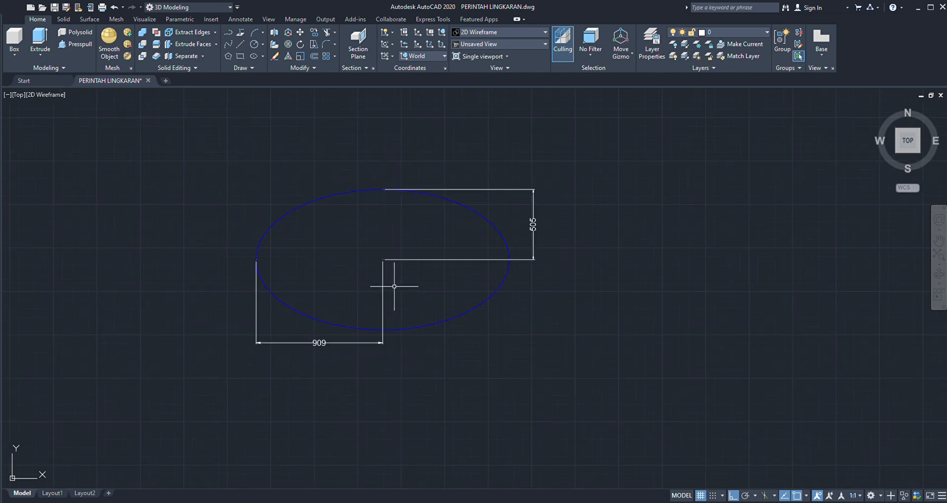
scroll(387, 286, down, 3)
scroll(394, 276, down, 5)
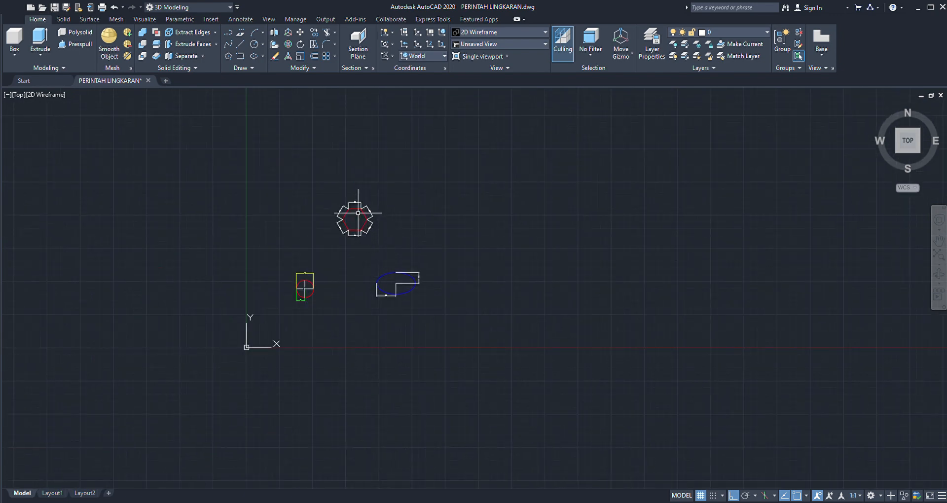
scroll(349, 217, up, 5)
scroll(364, 199, up, 2)
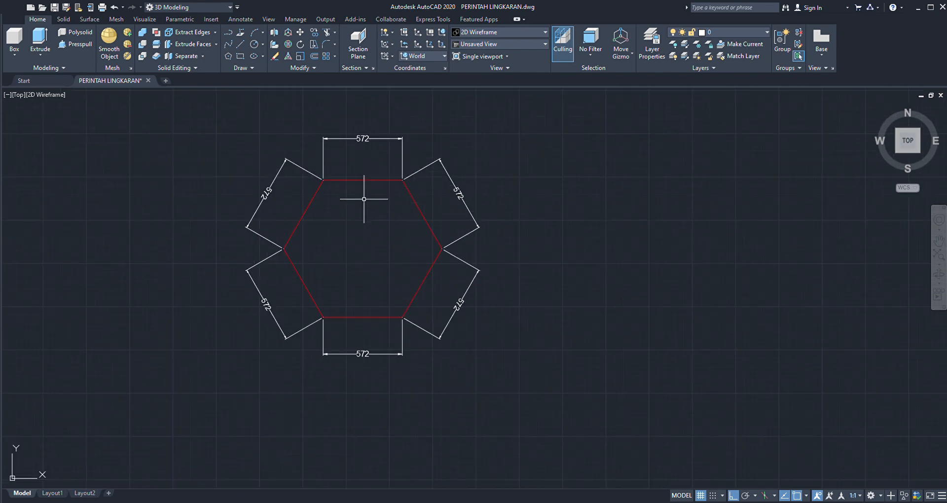
scroll(379, 227, down, 5)
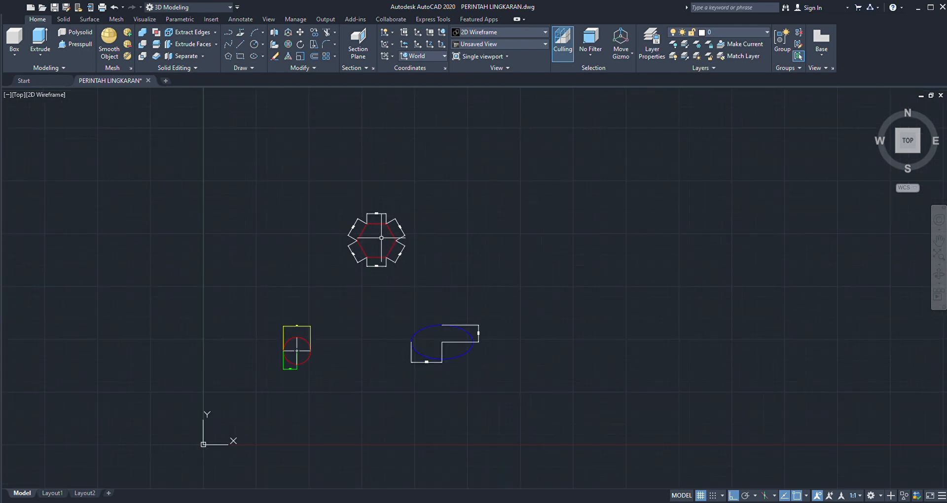
scroll(330, 260, down, 2)
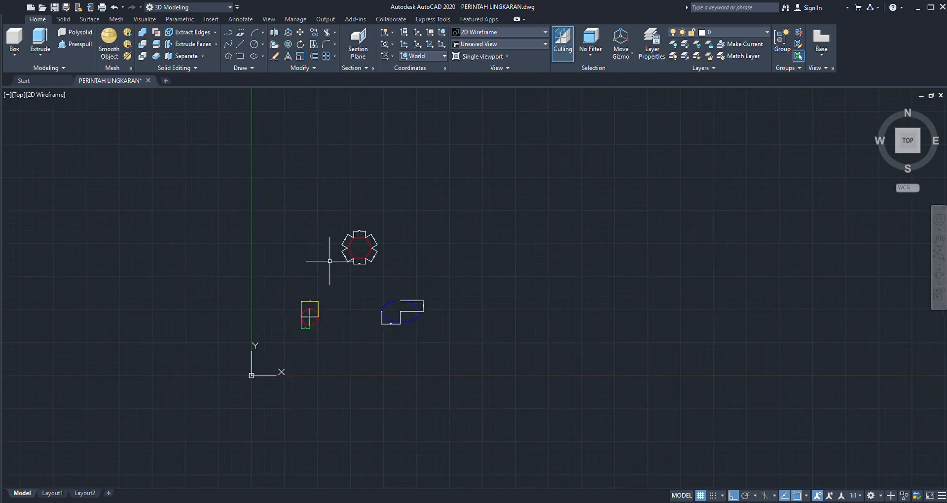
scroll(309, 317, up, 8)
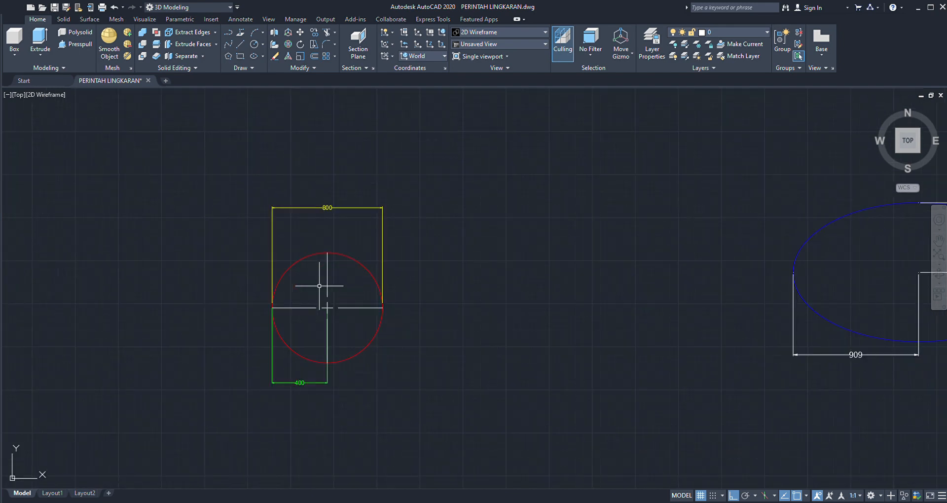
Step: Draw a circle with a radius of 400 in the empty area to the right of the hexagon
scroll(329, 286, down, 2)
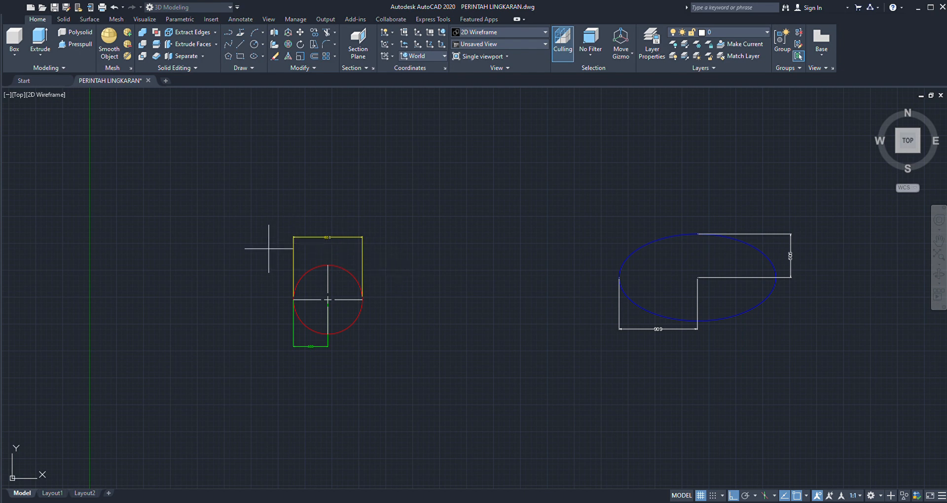
scroll(306, 256, down, 6)
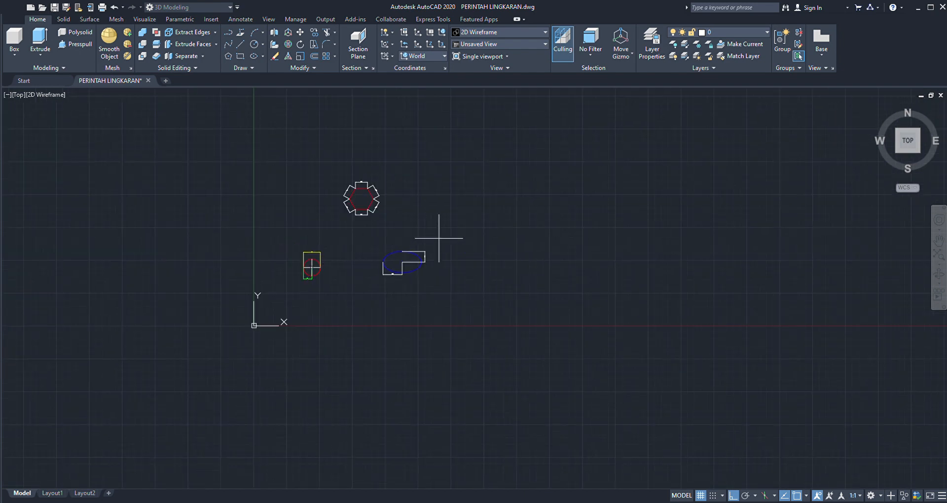
scroll(478, 194, up, 3)
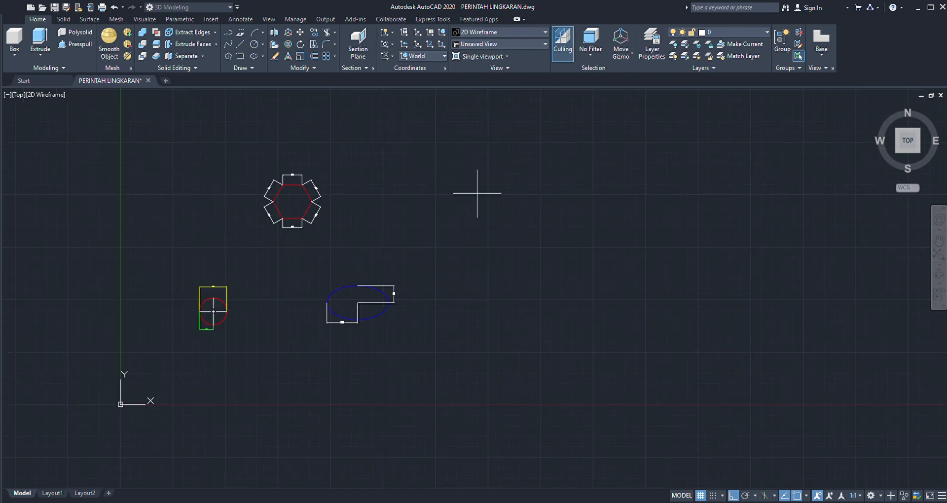
scroll(404, 243, down, 3)
scroll(457, 212, up, 2)
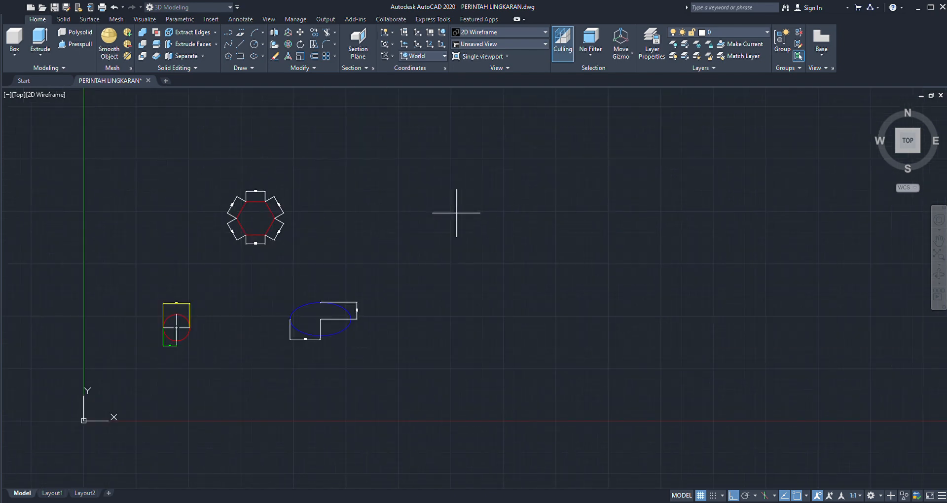
scroll(451, 217, up, 5)
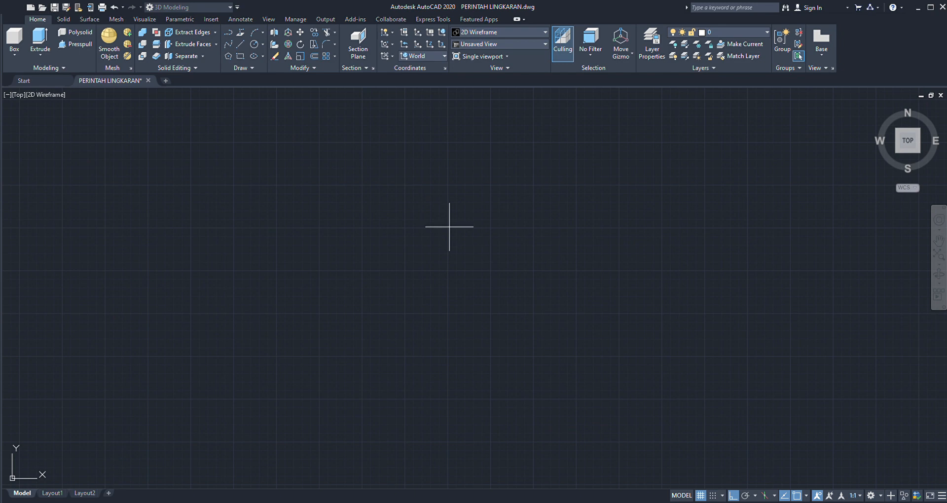
click(449, 227)
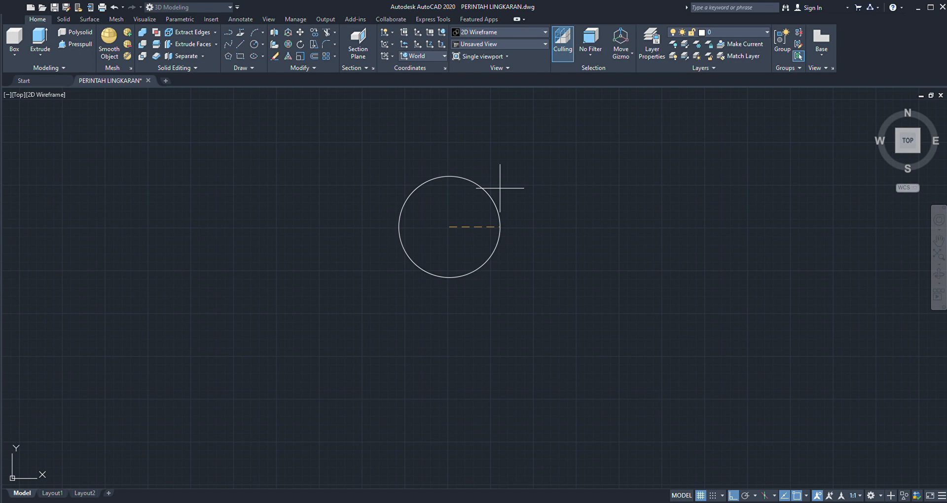
key(Return)
Step: Add a linear dimension from the new circle's left quadrant to its centre, placed above the circle
scroll(439, 224, down, 4)
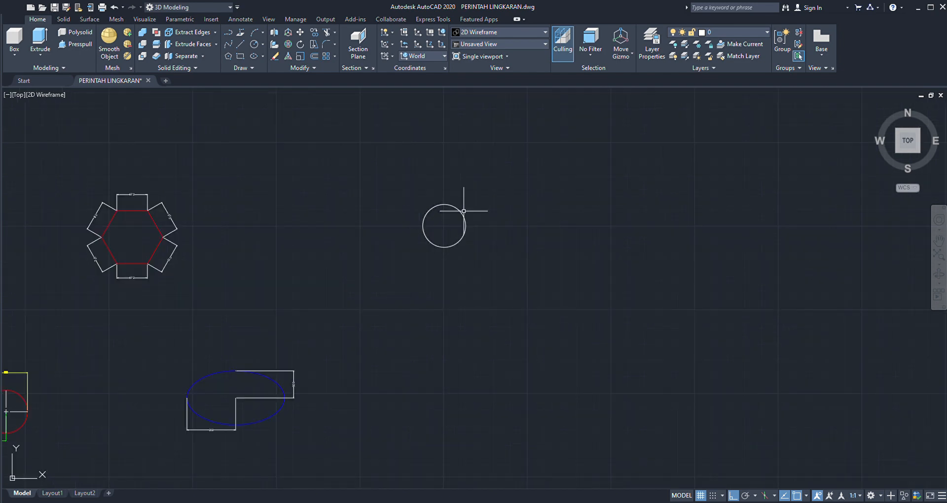
scroll(465, 211, up, 4)
scroll(463, 192, up, 2)
scroll(416, 173, down, 2)
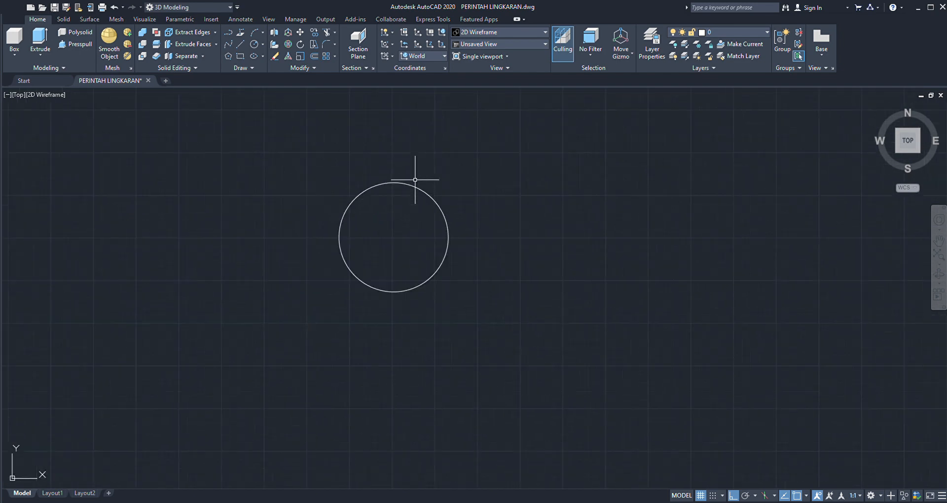
scroll(406, 175, up, 2)
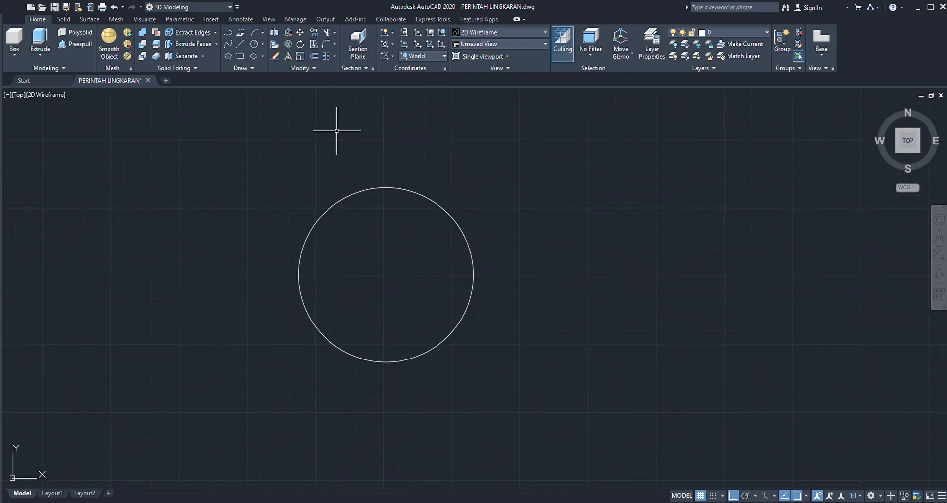
click(241, 19)
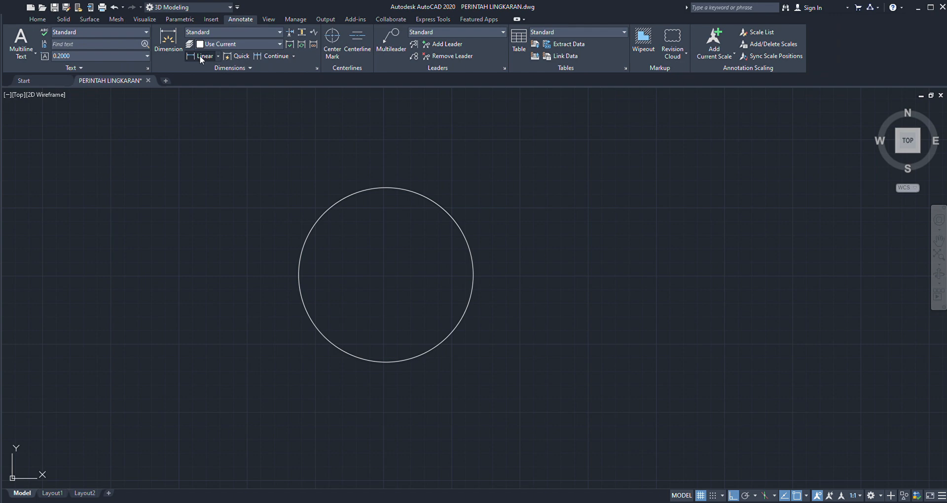
click(200, 55)
click(298, 275)
click(386, 275)
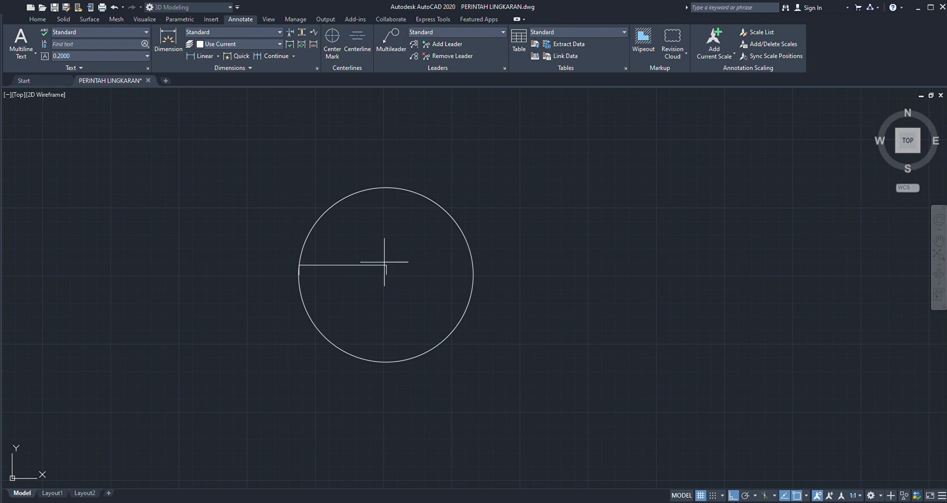
scroll(385, 243, up, 2)
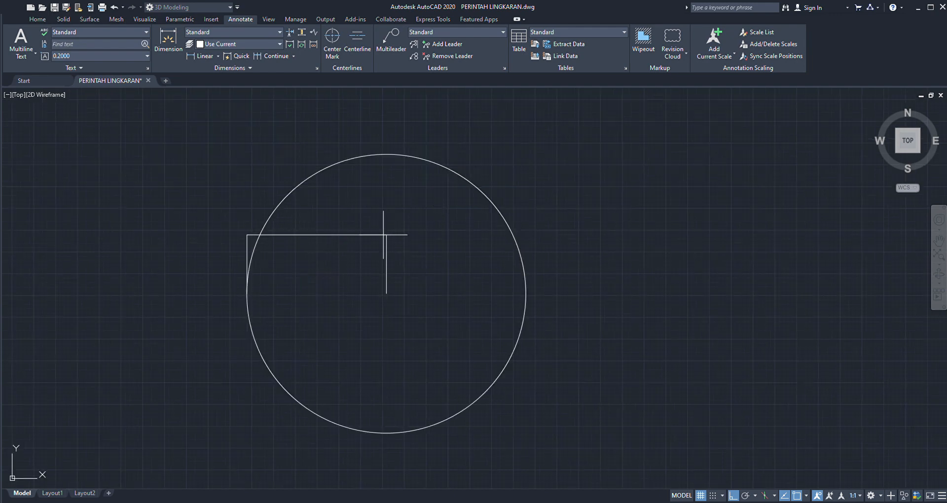
scroll(384, 244, down, 4)
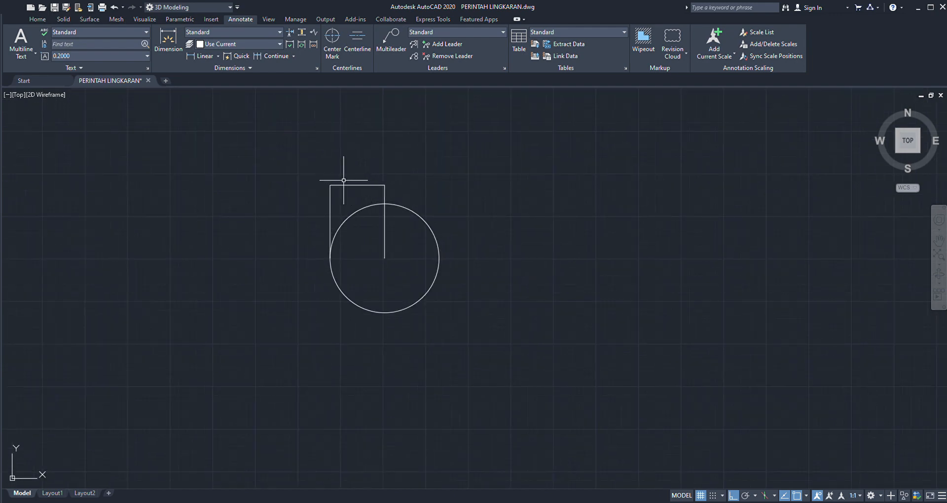
Step: Read the text of the new linear dimension above the circle
scroll(346, 185, up, 4)
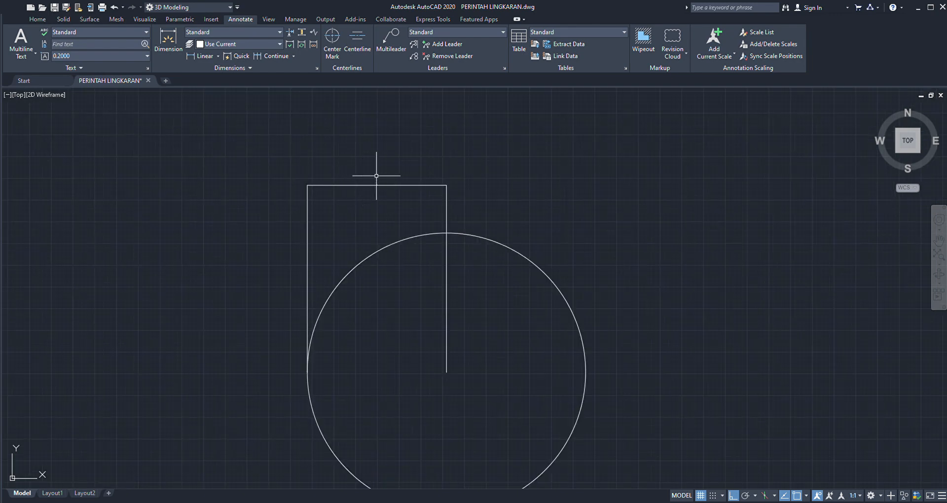
scroll(377, 177, up, 4)
scroll(378, 180, up, 5)
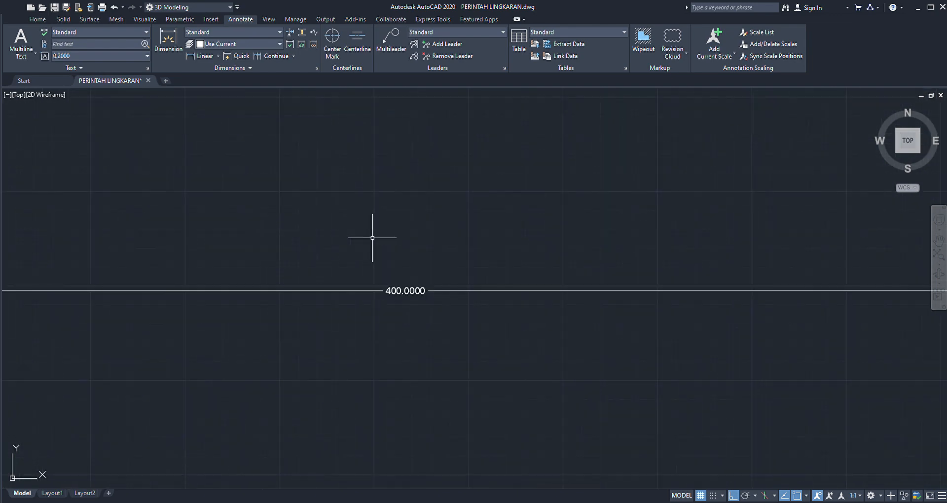
scroll(384, 242, down, 5)
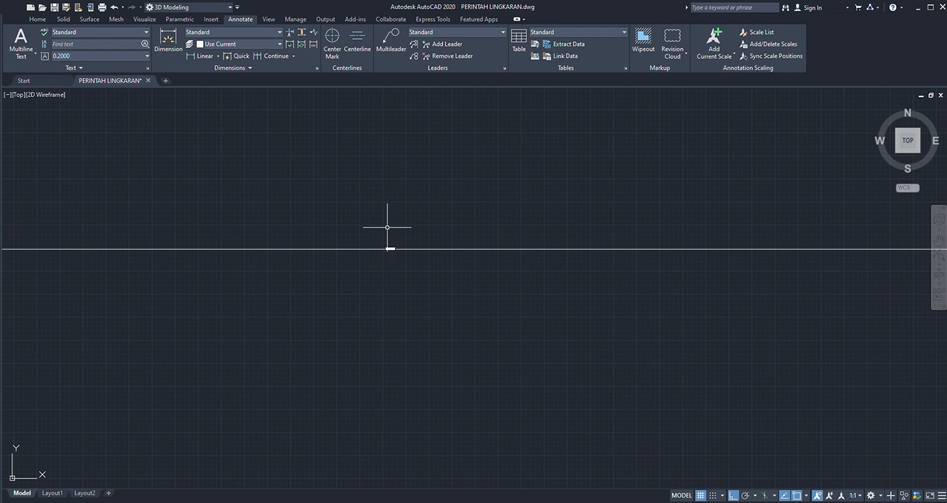
scroll(388, 236, up, 4)
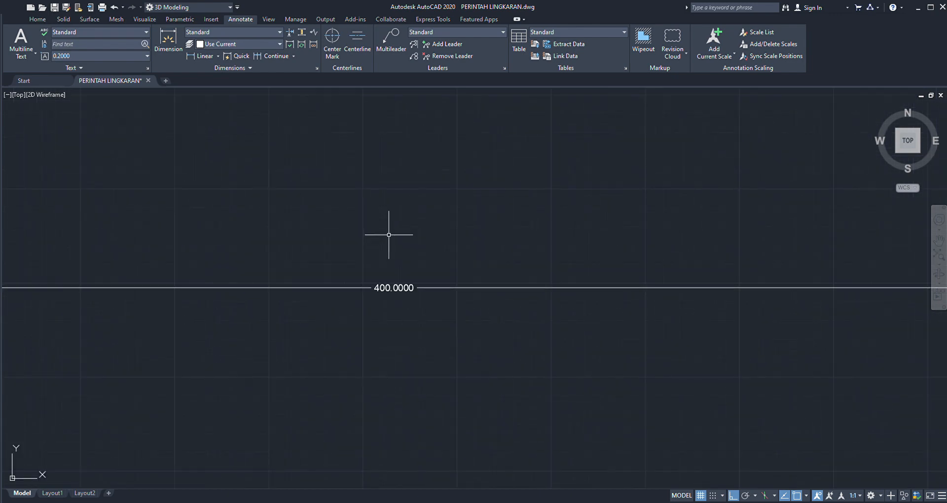
scroll(388, 234, down, 10)
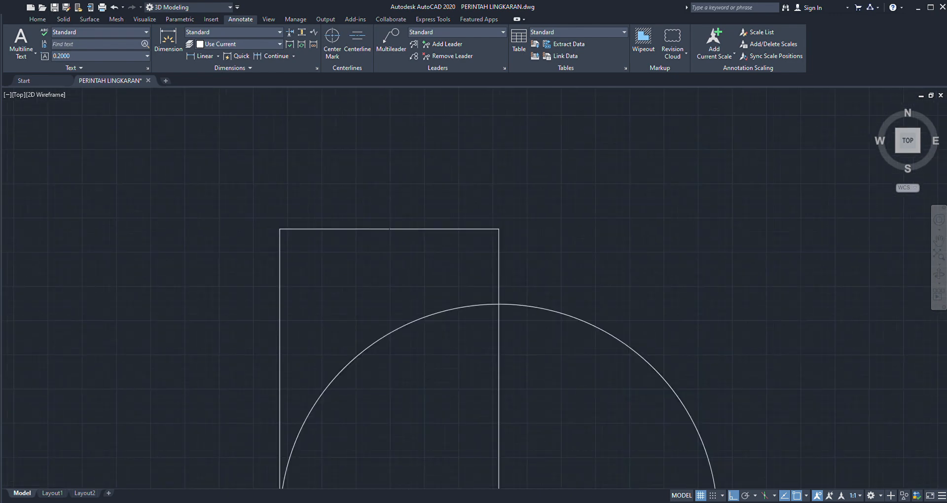
scroll(431, 255, up, 2)
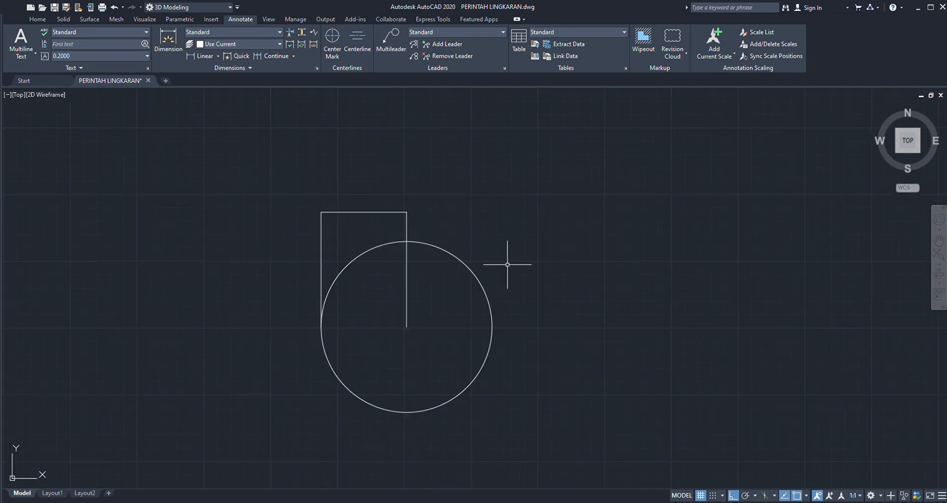
Step: Select the new circle to inspect its centre and quadrant grips
click(470, 287)
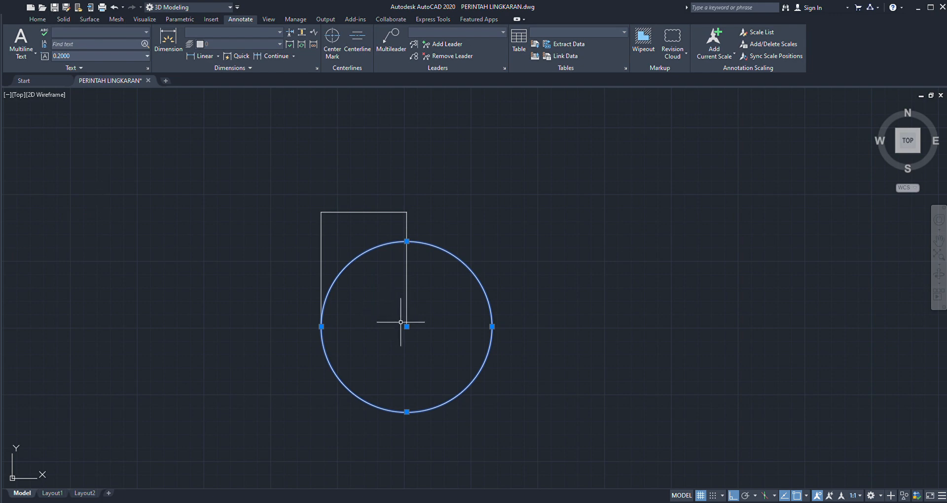
scroll(258, 291, down, 2)
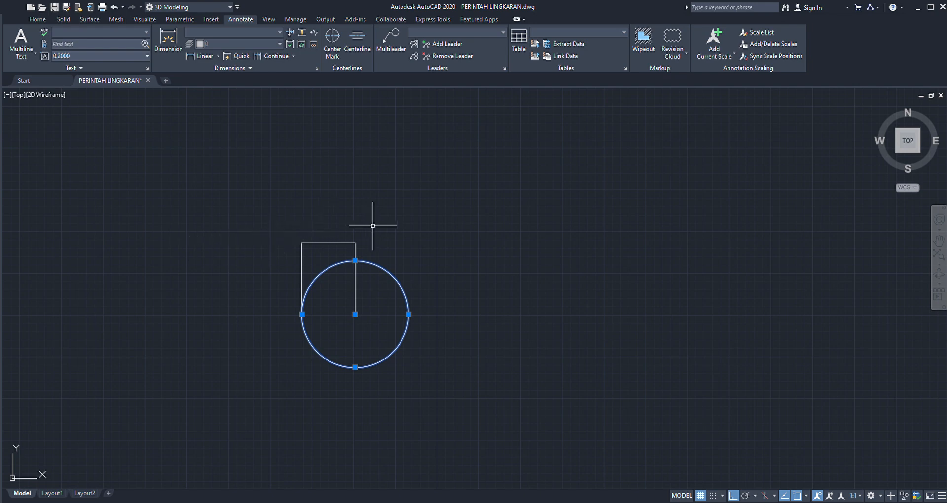
scroll(334, 236, up, 4)
scroll(362, 227, down, 4)
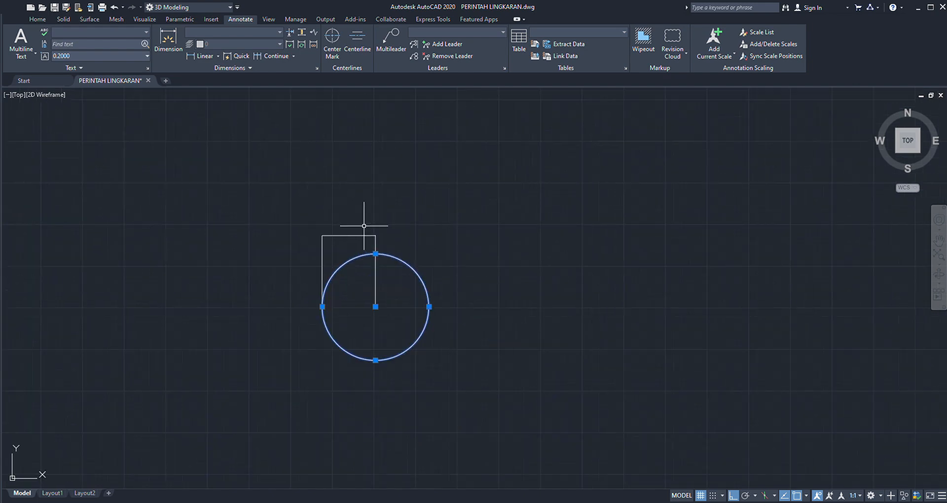
Step: Enlarge the text and arrowheads of the linear dimension above the circle and set its precision to whole numbers
scroll(364, 220, up, 2)
key(Escape)
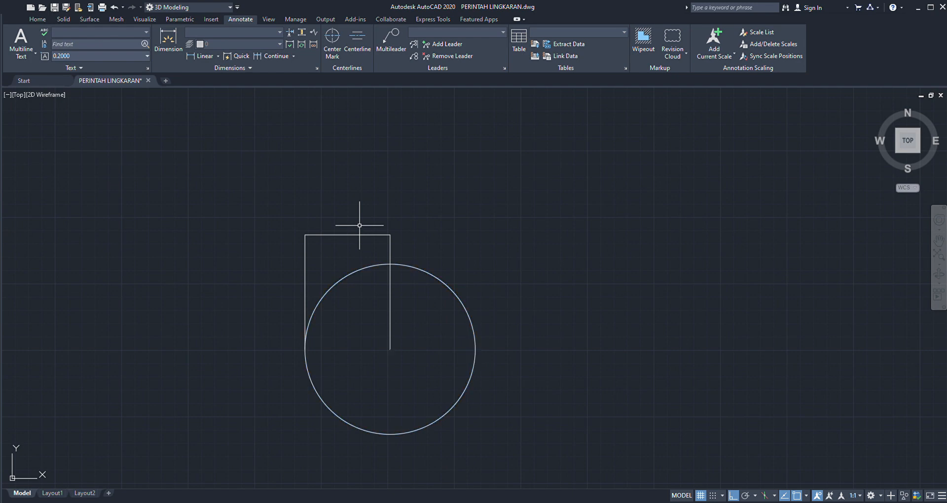
scroll(355, 223, up, 2)
scroll(356, 222, down, 2)
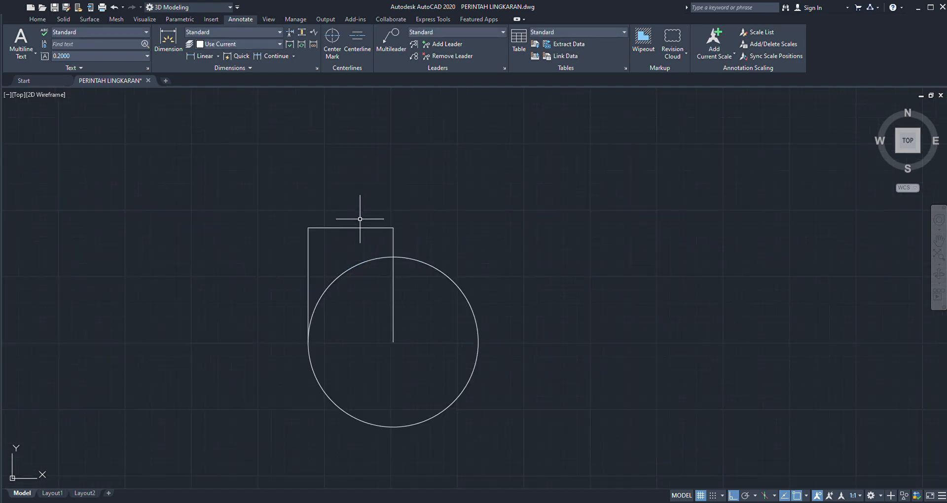
click(369, 211)
click(350, 234)
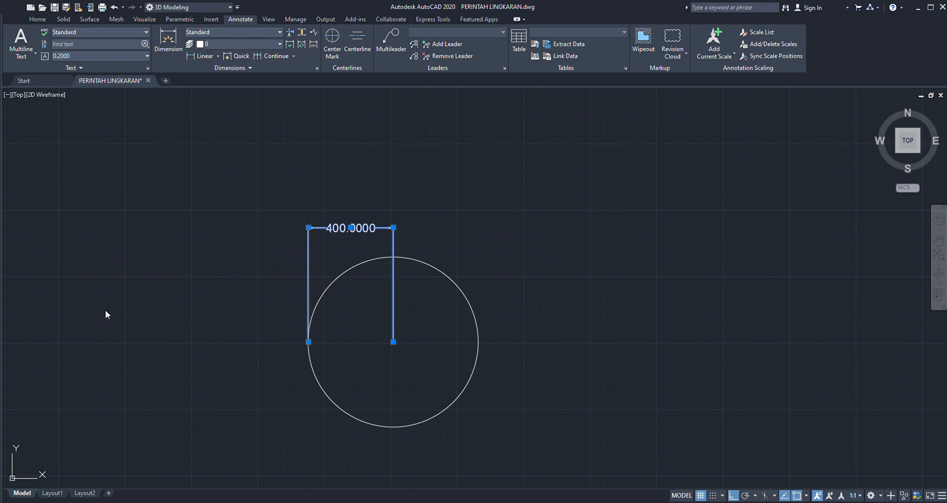
click(209, 291)
key(Escape)
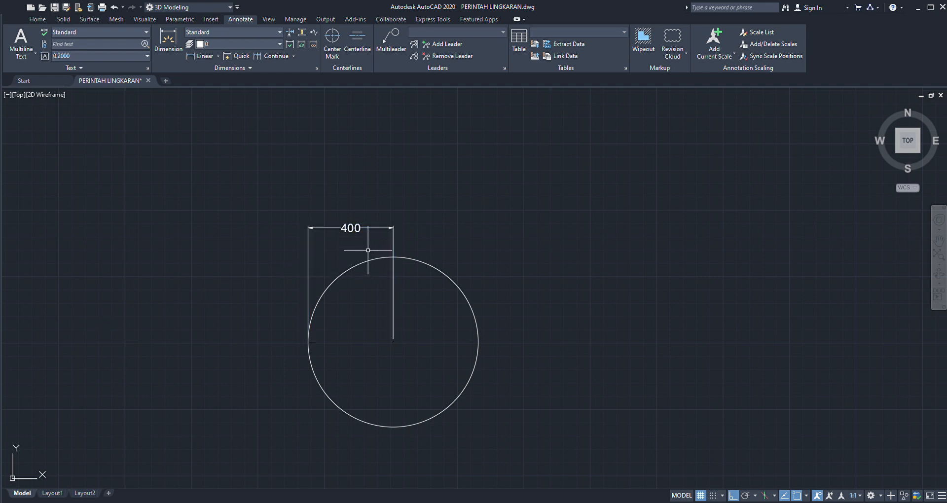
Step: Change the dimensioned circle's colour to red
scroll(368, 250, down, 1)
scroll(365, 249, up, 3)
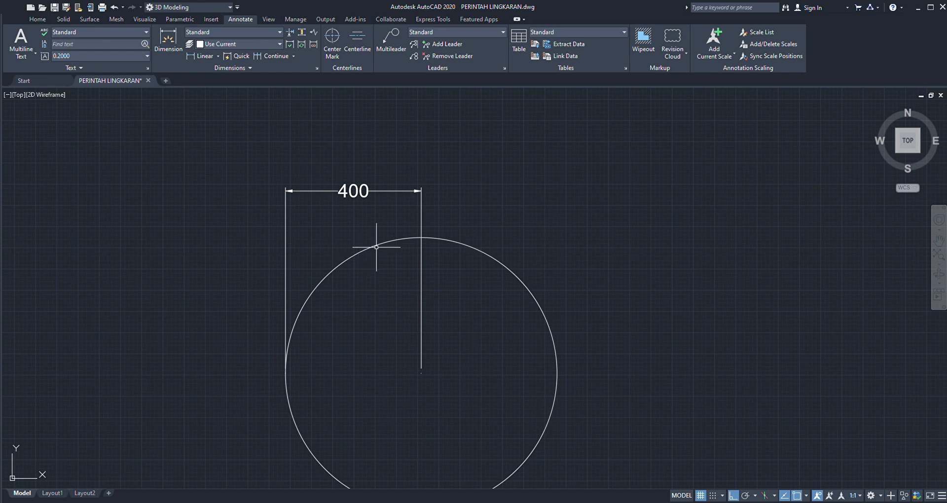
scroll(395, 242, down, 2)
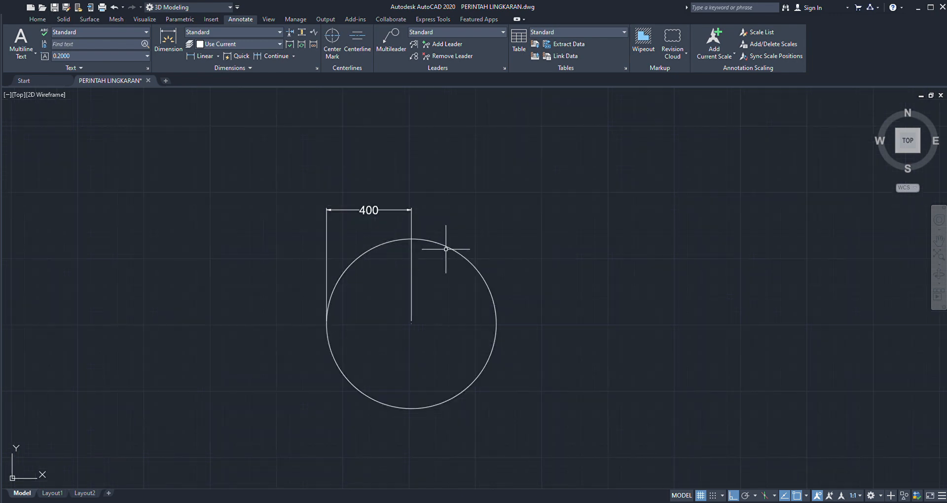
scroll(446, 253, up, 2)
scroll(450, 250, down, 2)
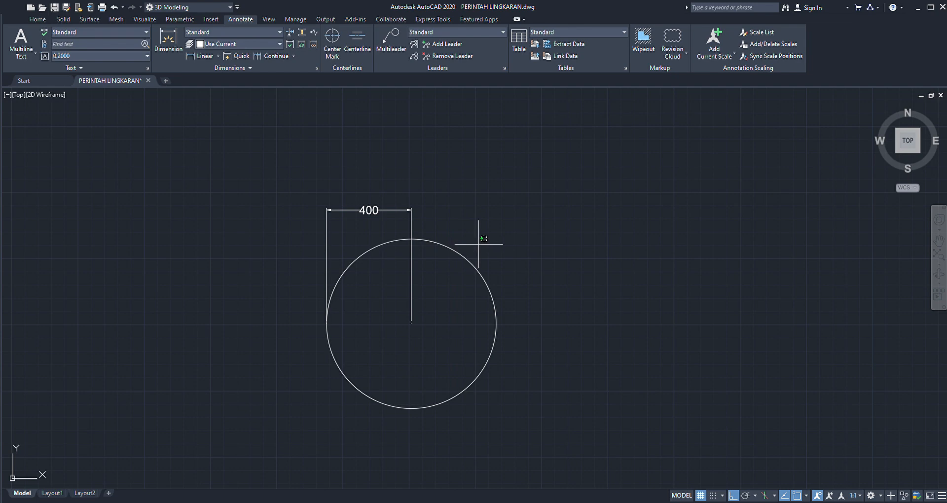
click(464, 257)
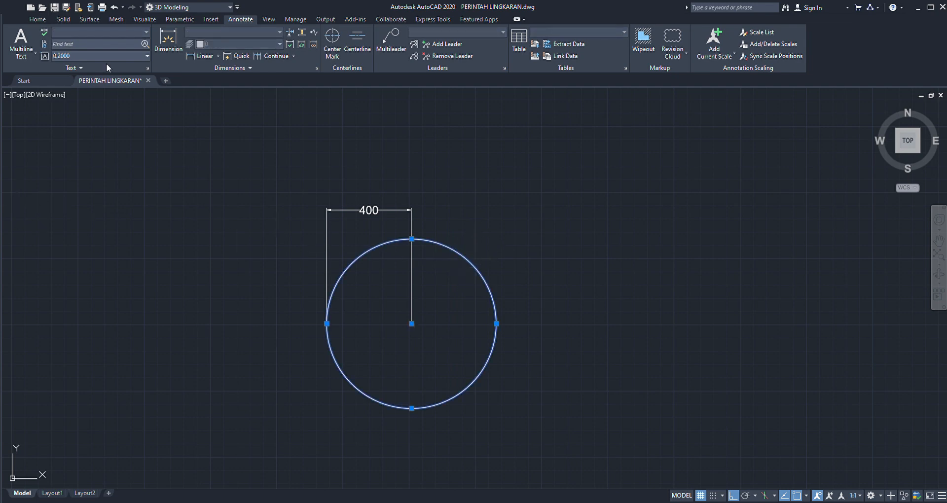
key(Escape)
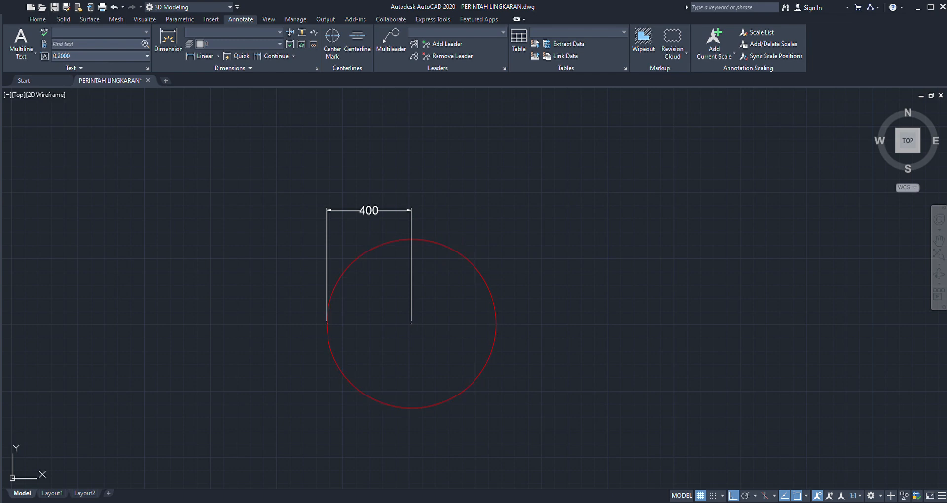
key(Escape)
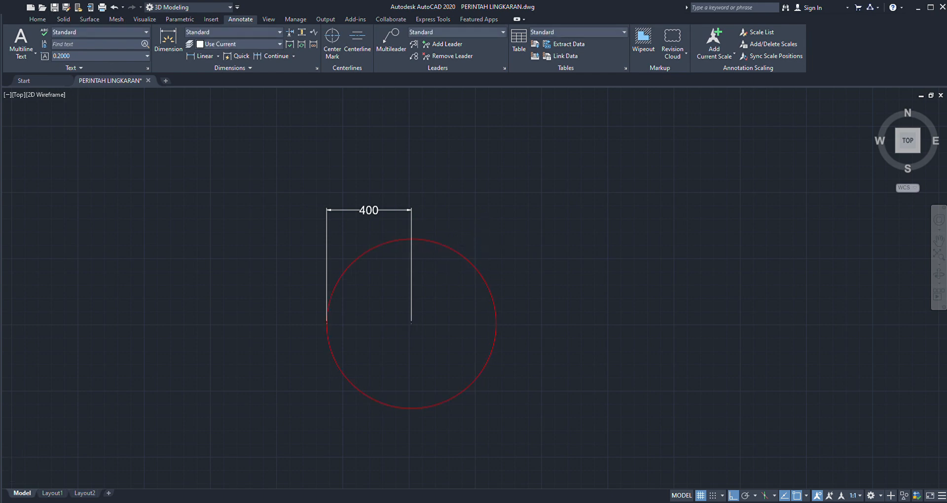
Step: Set the red circle's radius to 600 through its properties
scroll(483, 242, down, 2)
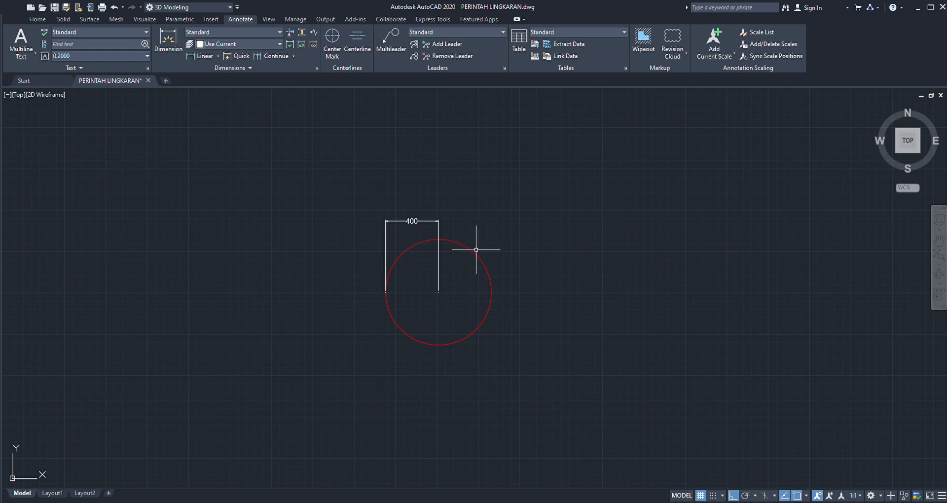
scroll(483, 241, up, 4)
scroll(487, 241, down, 2)
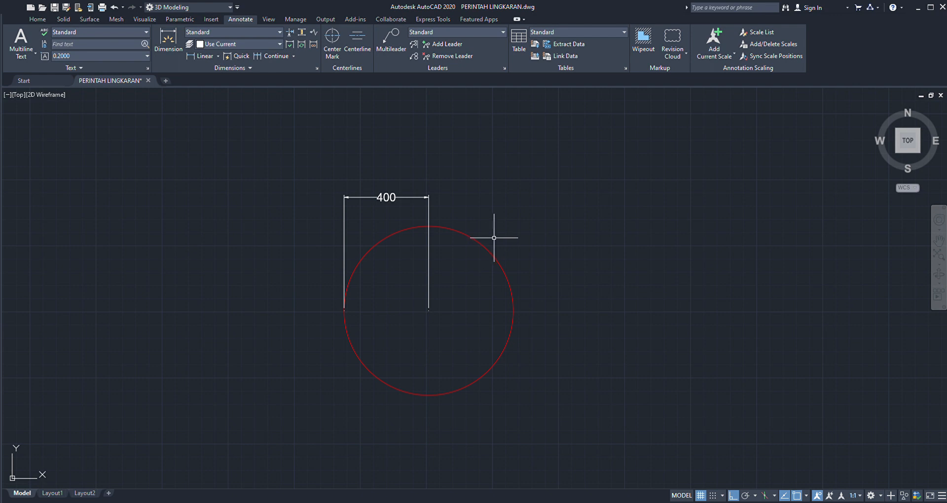
click(509, 233)
click(483, 262)
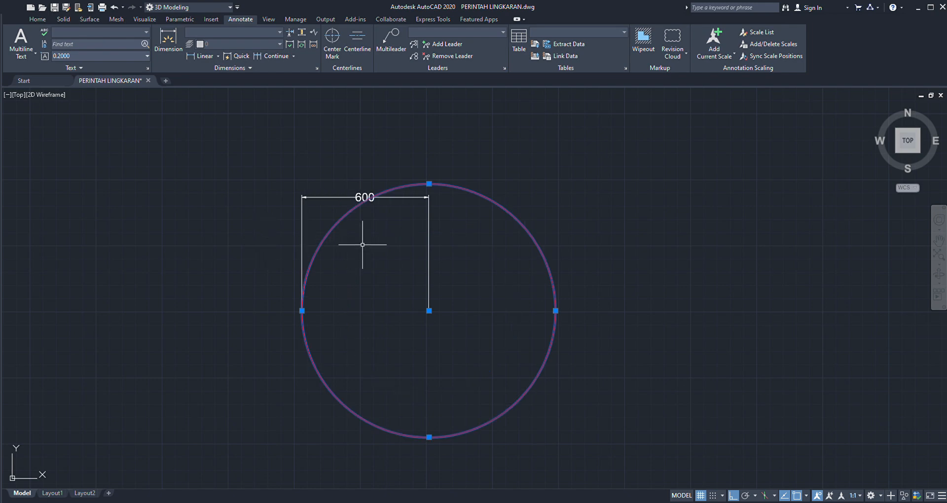
key(Escape)
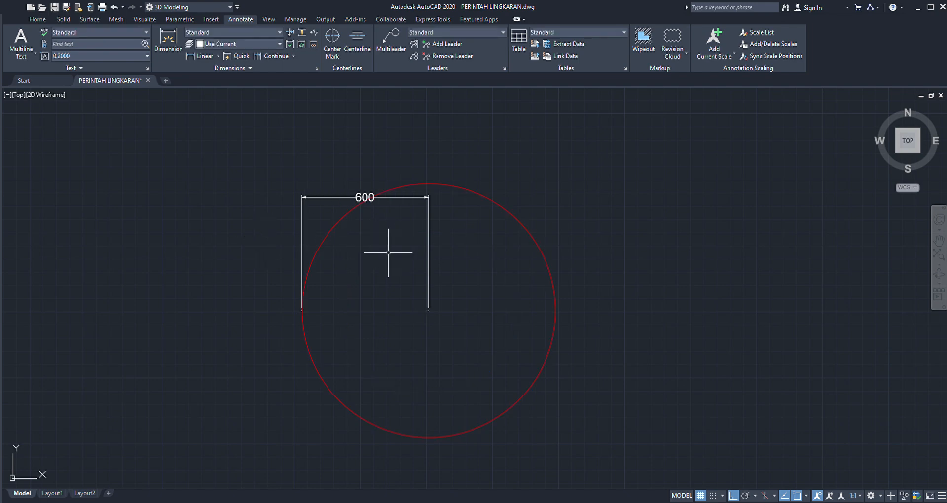
Step: Set the red circle's radius to 300 through its properties
scroll(387, 252, down, 2)
scroll(396, 233, up, 4)
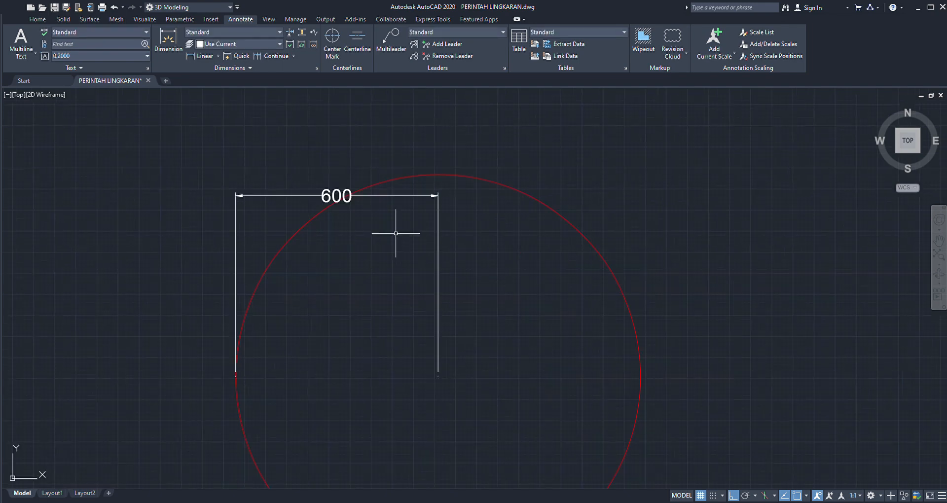
scroll(396, 234, down, 4)
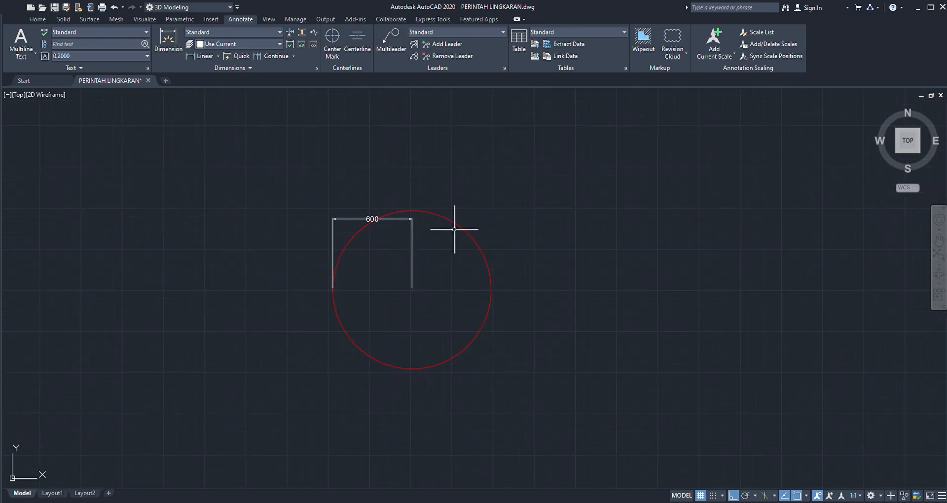
click(496, 220)
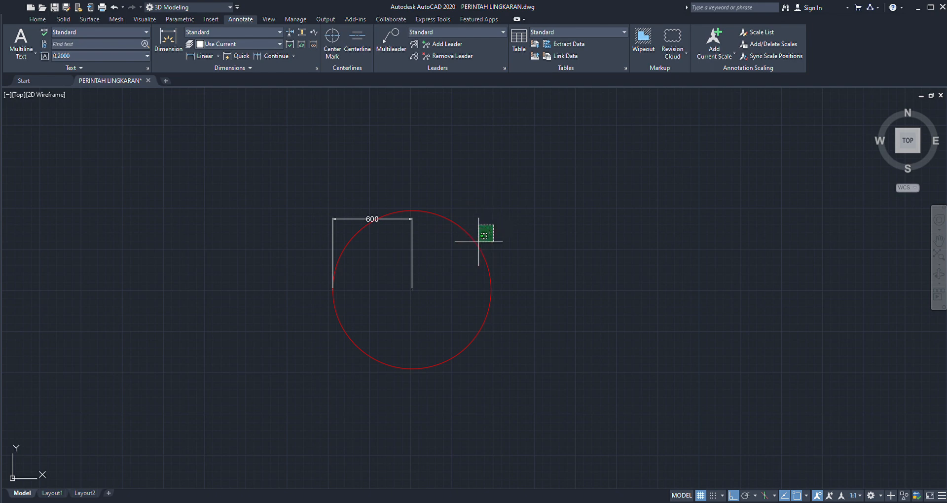
click(474, 249)
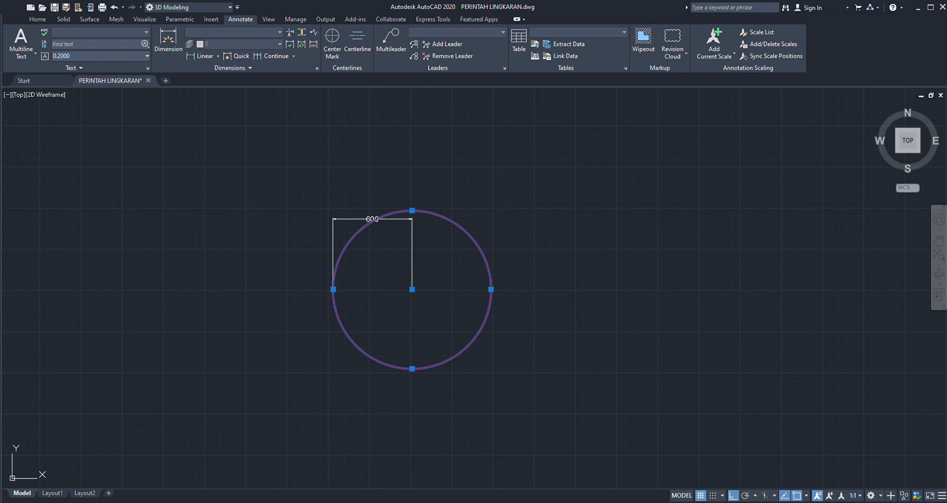
key(Return)
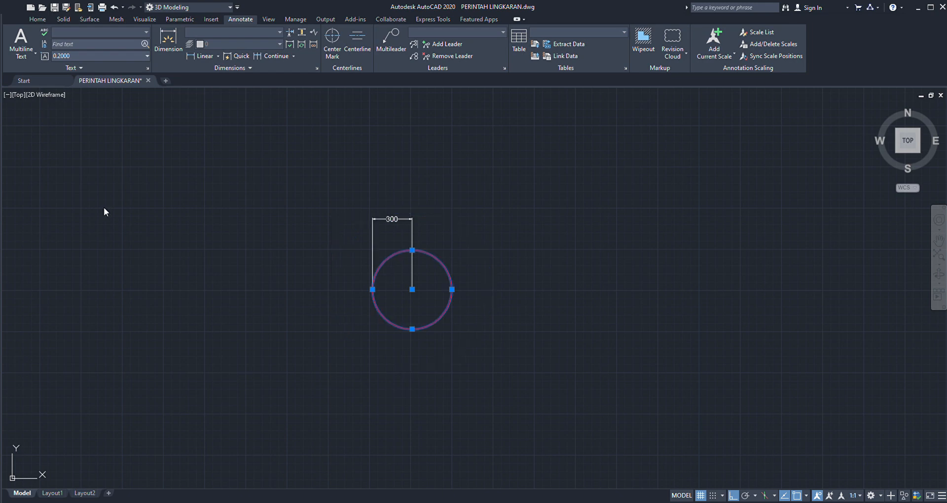
scroll(420, 275, up, 2)
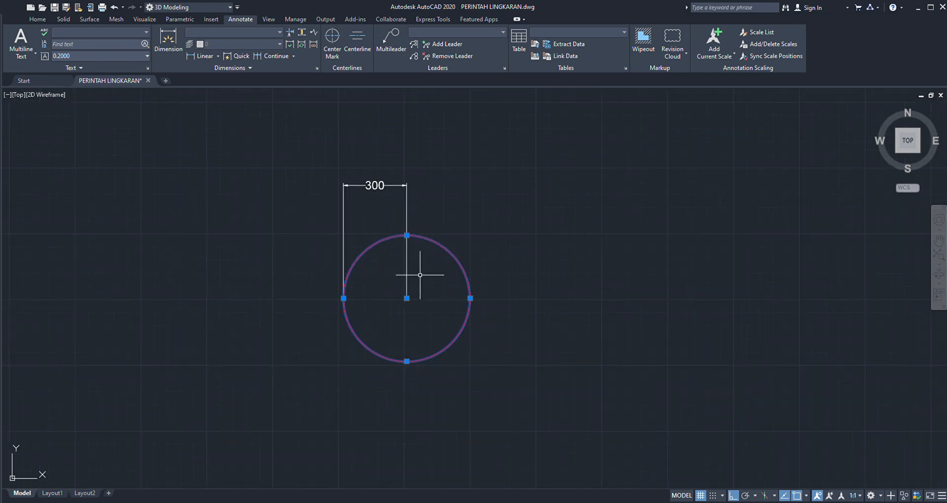
key(Escape)
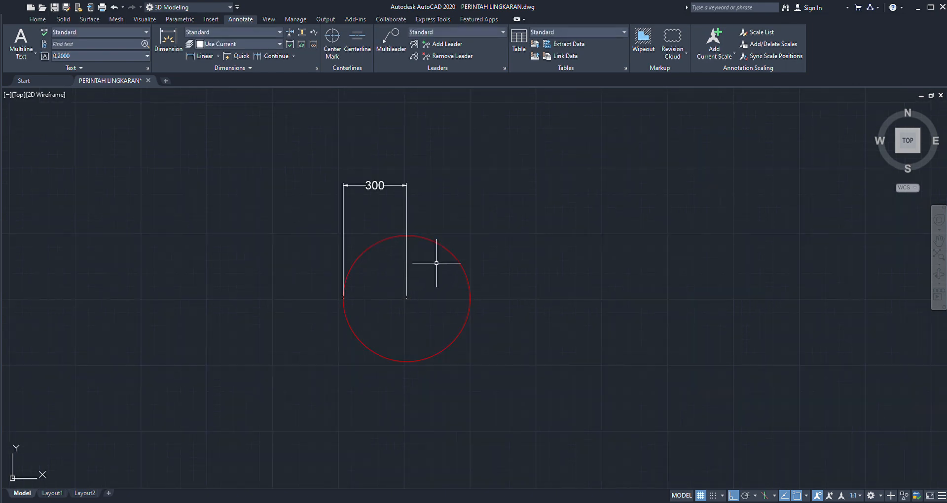
Step: Examine the dimensioned red circle and the blue example ellipse with its two axis dimensions
scroll(437, 262, down, 2)
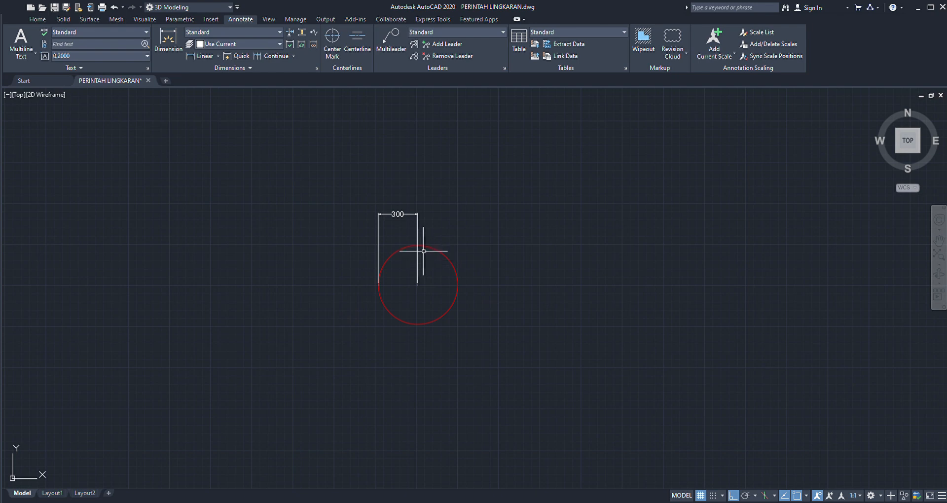
scroll(407, 227, up, 2)
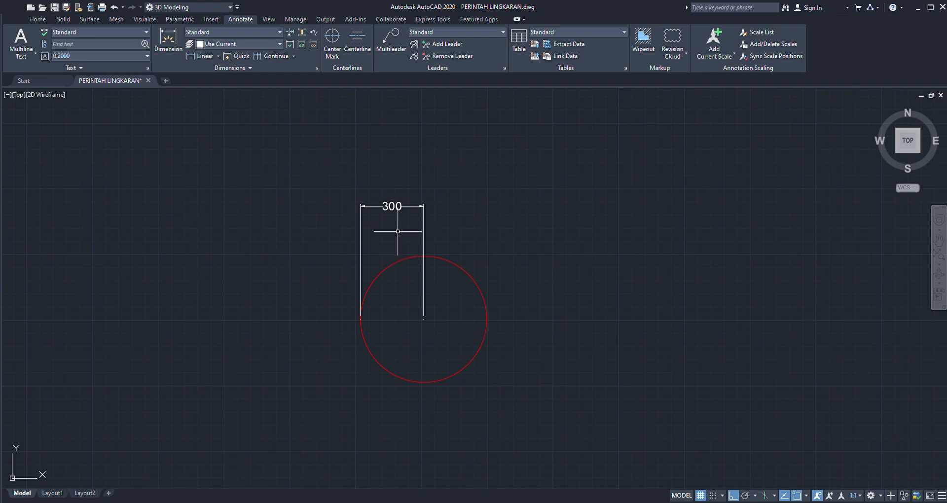
scroll(397, 232, down, 2)
scroll(397, 237, up, 2)
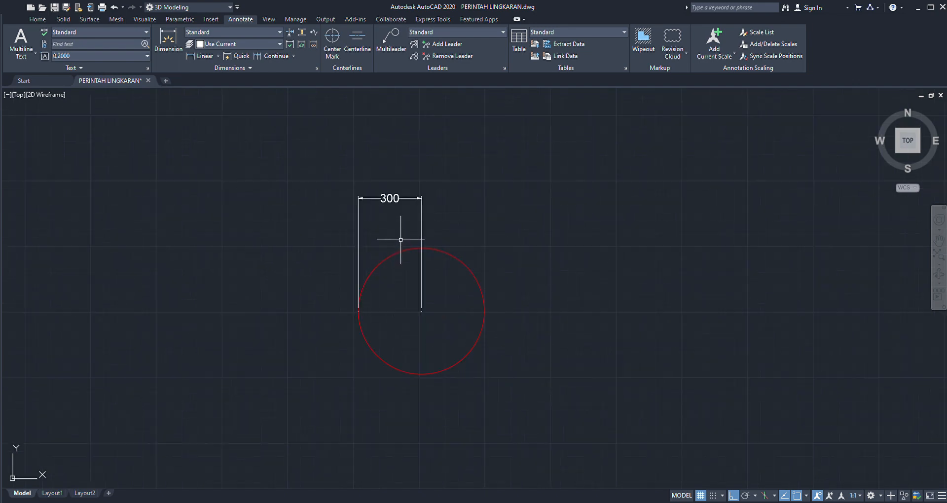
scroll(392, 234, down, 4)
scroll(393, 236, up, 3)
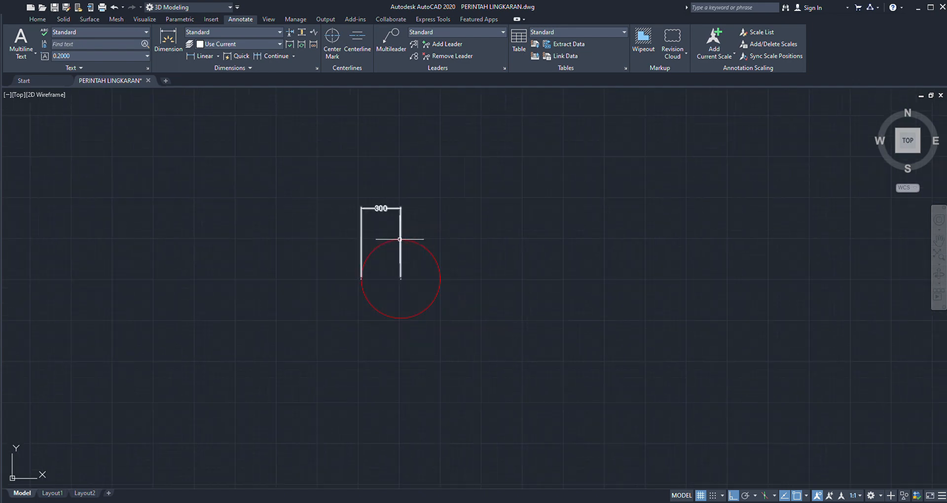
scroll(389, 238, down, 4)
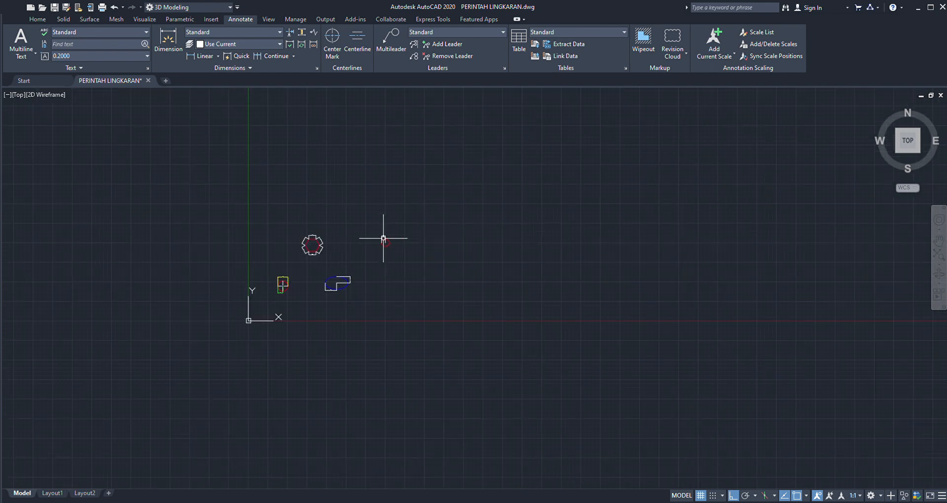
scroll(339, 261, up, 8)
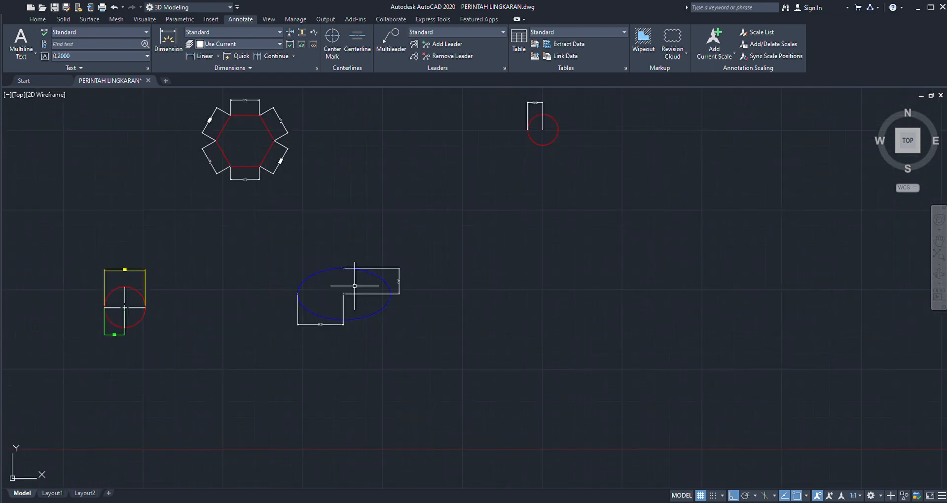
scroll(369, 282, down, 4)
scroll(347, 269, up, 5)
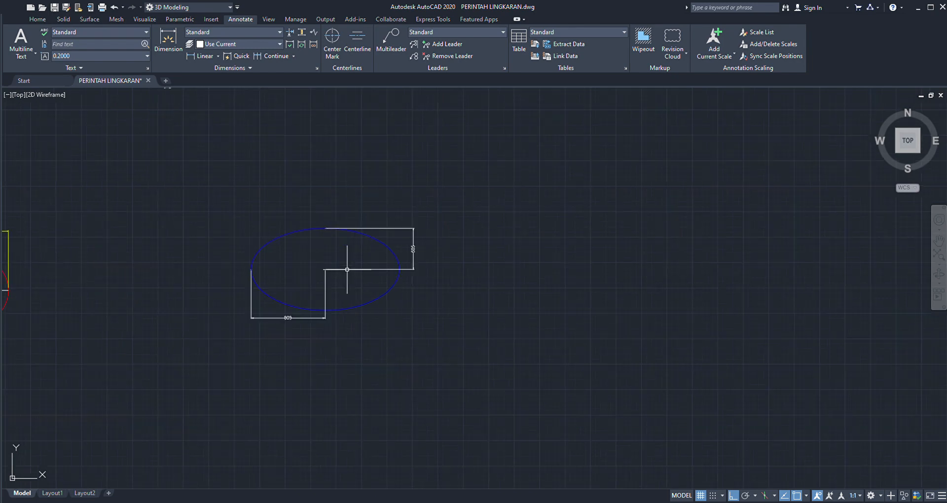
scroll(347, 269, down, 4)
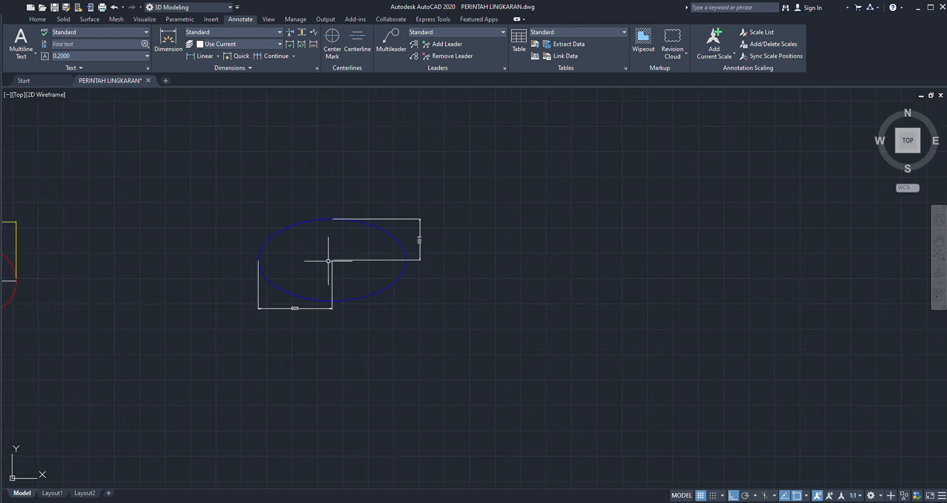
scroll(329, 260, up, 2)
scroll(351, 243, down, 6)
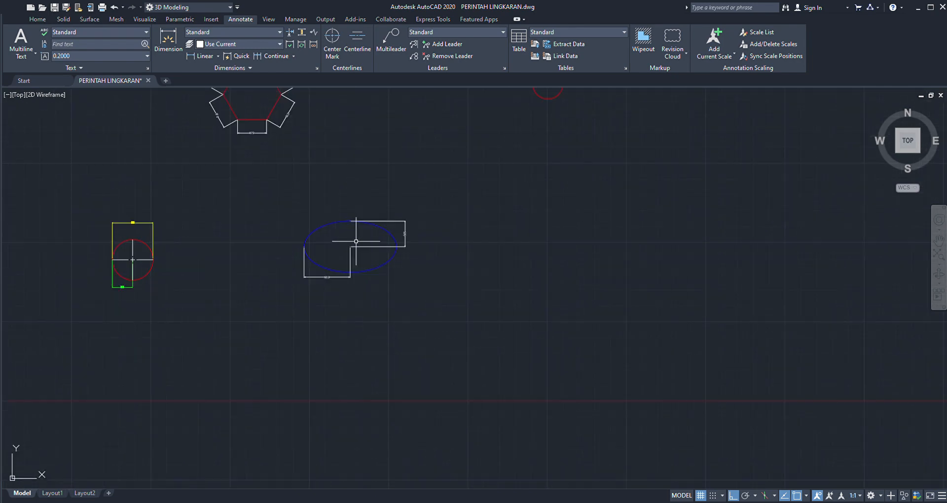
scroll(350, 244, down, 4)
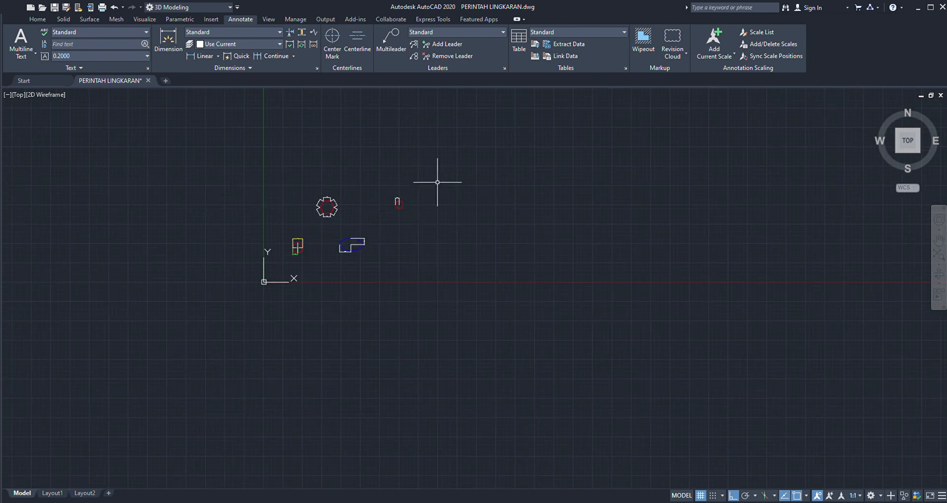
Step: Draw an ellipse with a horizontal half-axis of 500 and a vertical half-axis of 300 in an empty area
scroll(443, 179, up, 6)
scroll(363, 205, up, 5)
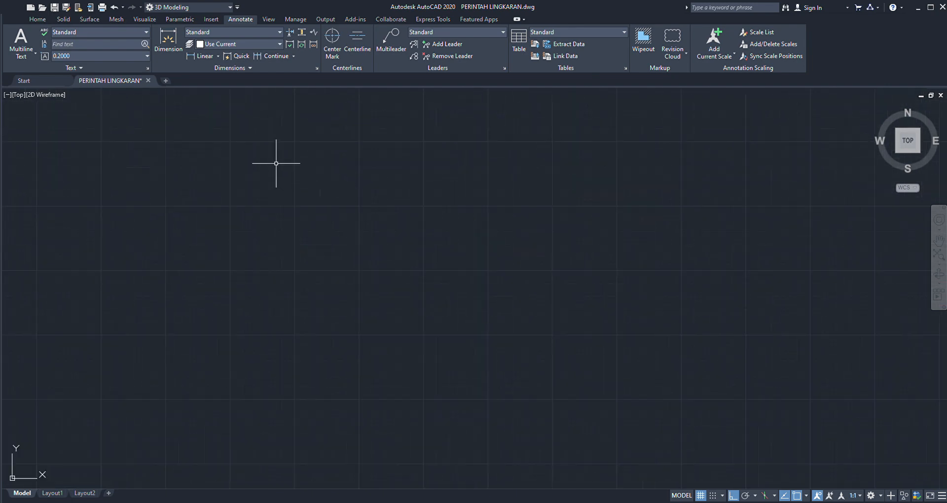
click(42, 19)
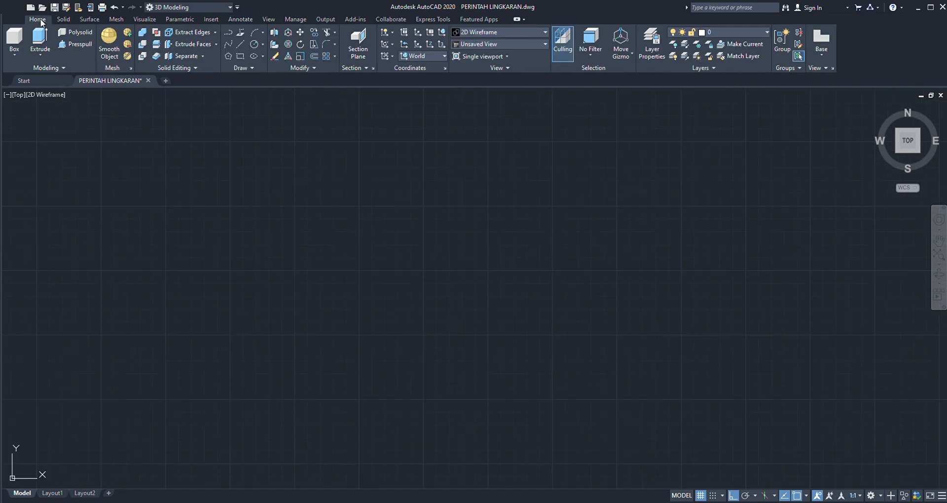
click(250, 55)
click(388, 243)
click(459, 253)
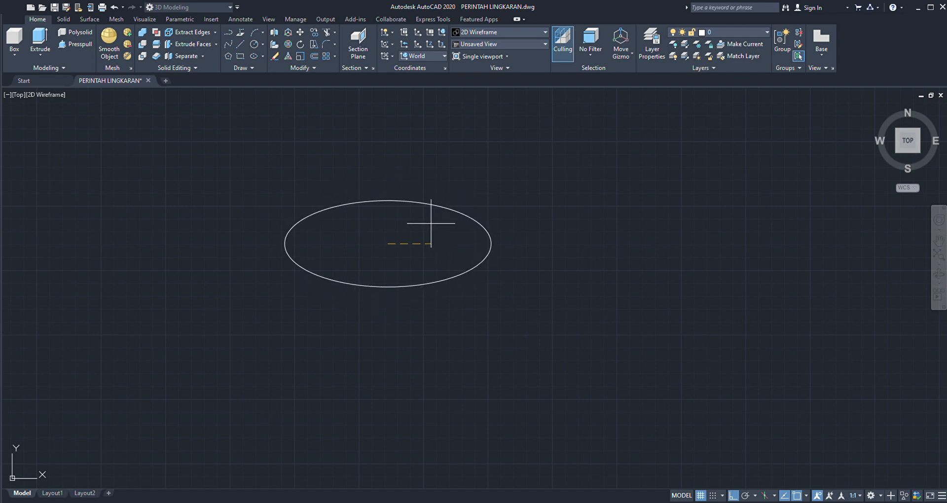
click(403, 220)
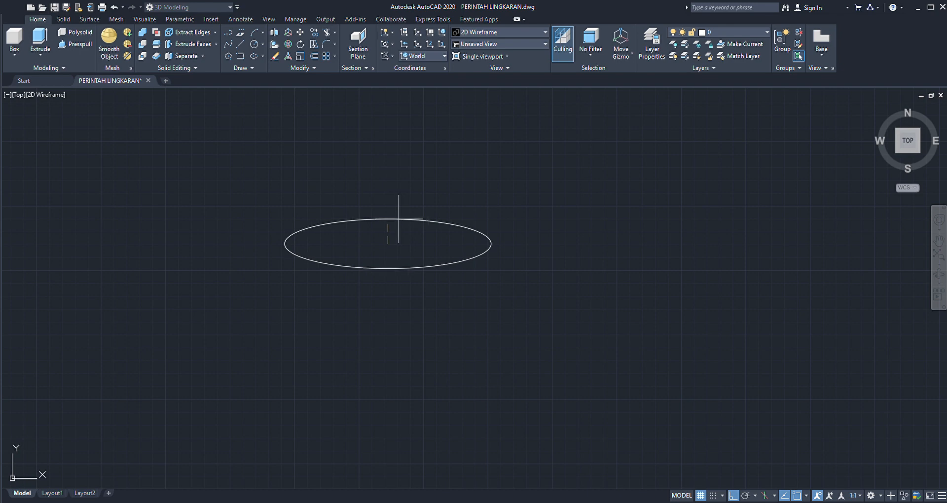
key(Escape)
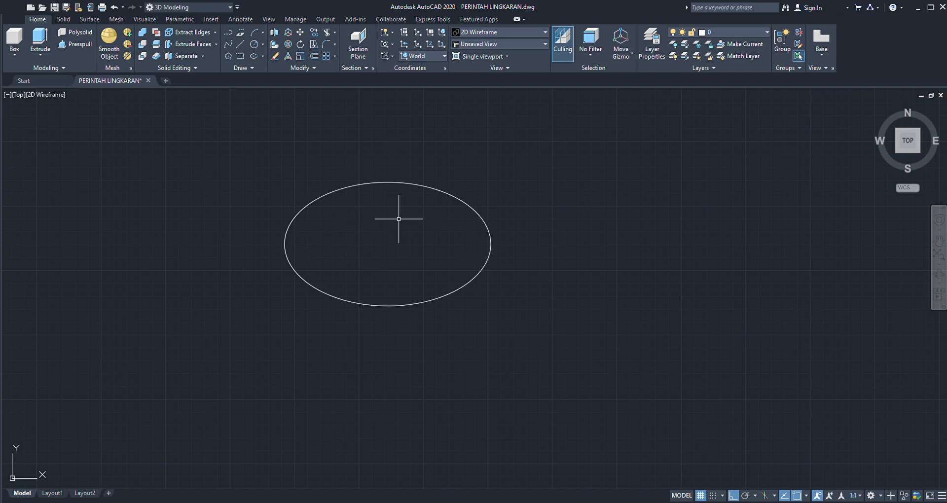
Step: Add a linear dimension above the ellipse from its left quadrant to its centre
scroll(405, 237, down, 2)
scroll(414, 228, up, 2)
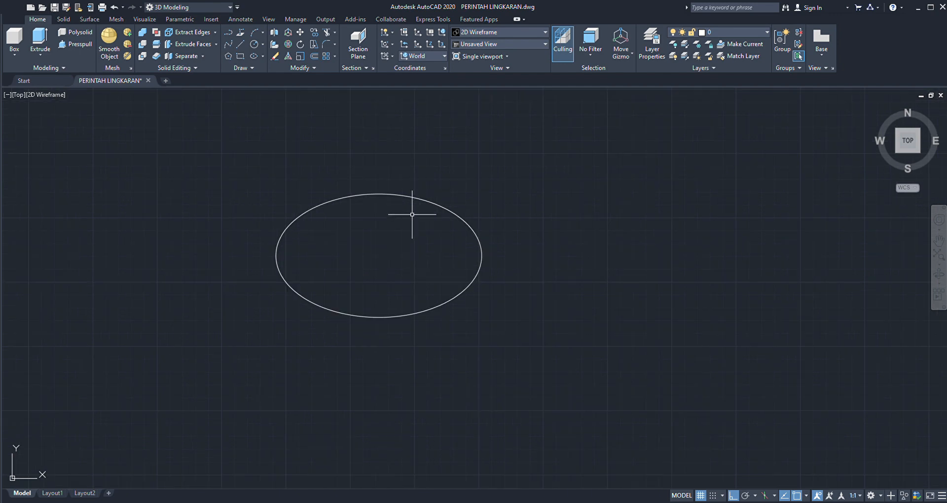
scroll(402, 194, up, 2)
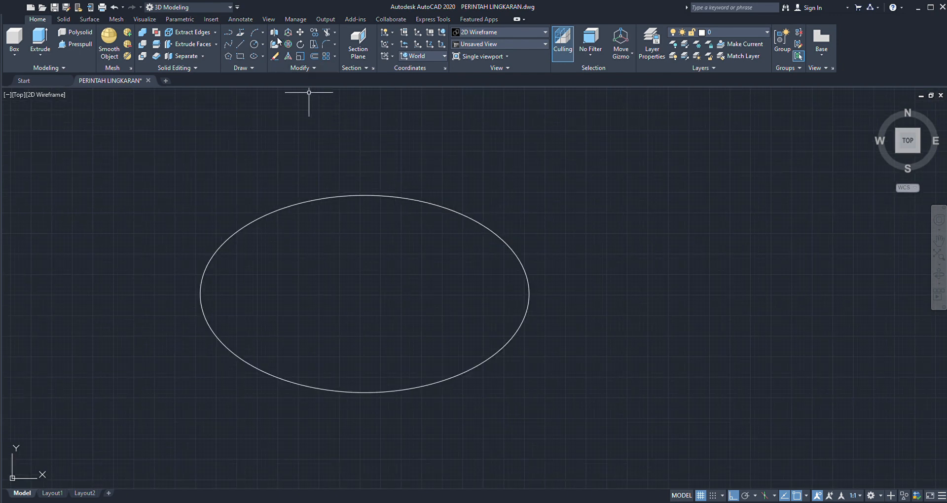
click(241, 19)
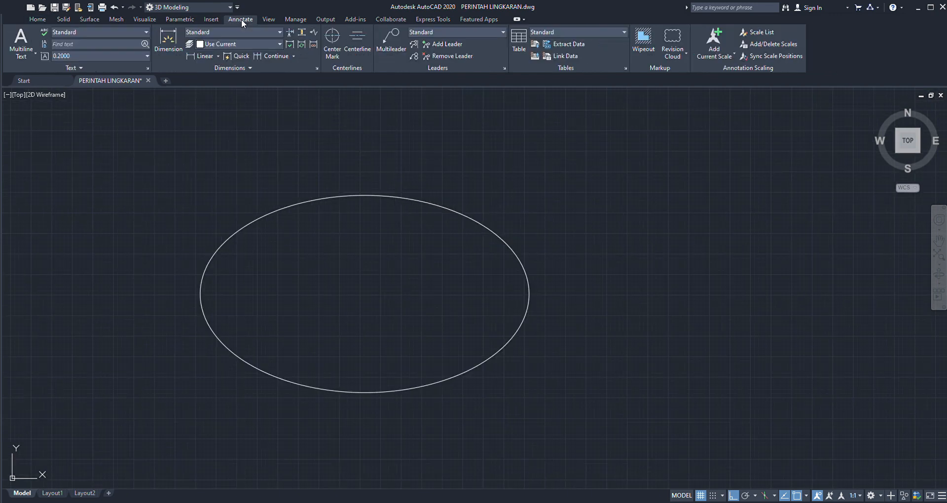
click(189, 55)
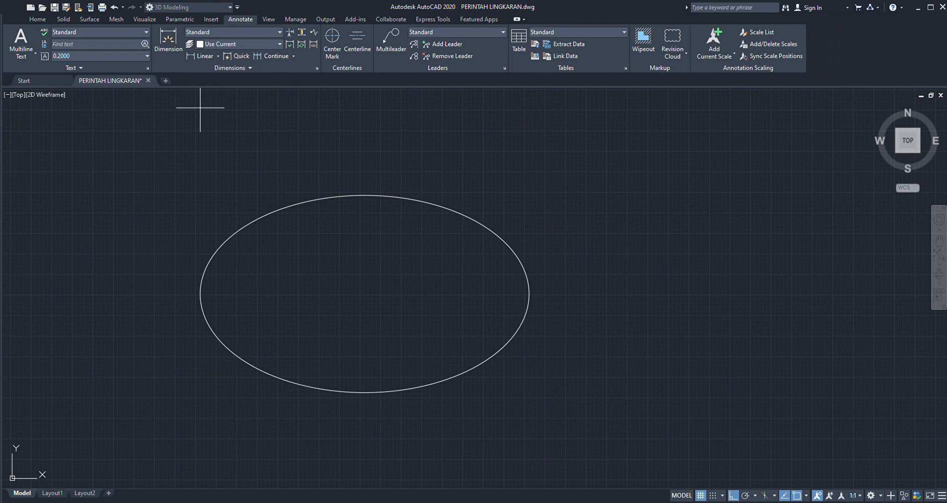
click(200, 294)
click(365, 294)
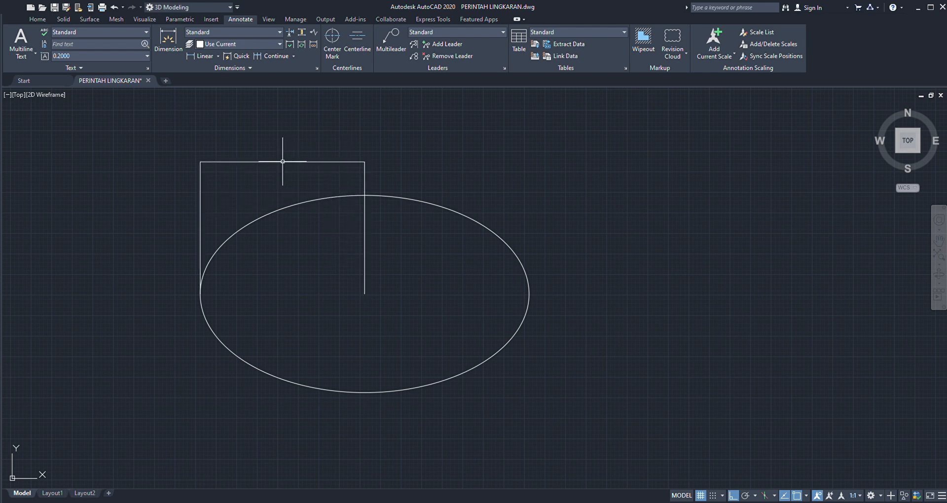
scroll(328, 154, down, 2)
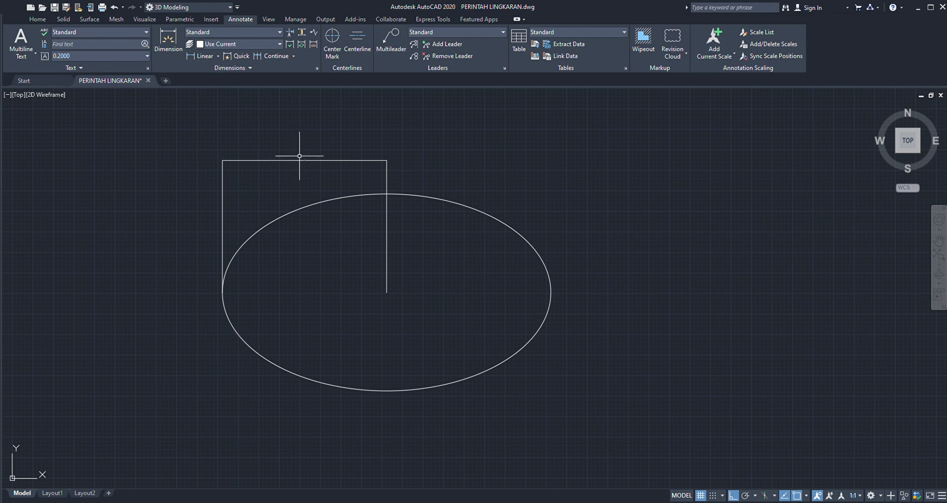
Step: Enlarge the horizontal dimension's arrows and text, and set its precision to whole numbers
drag(316, 150, 296, 178)
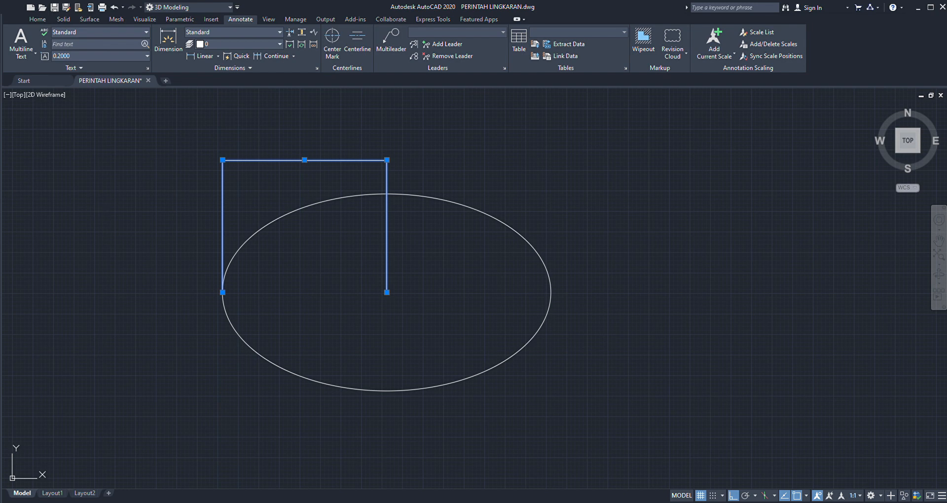
click(199, 205)
key(Return)
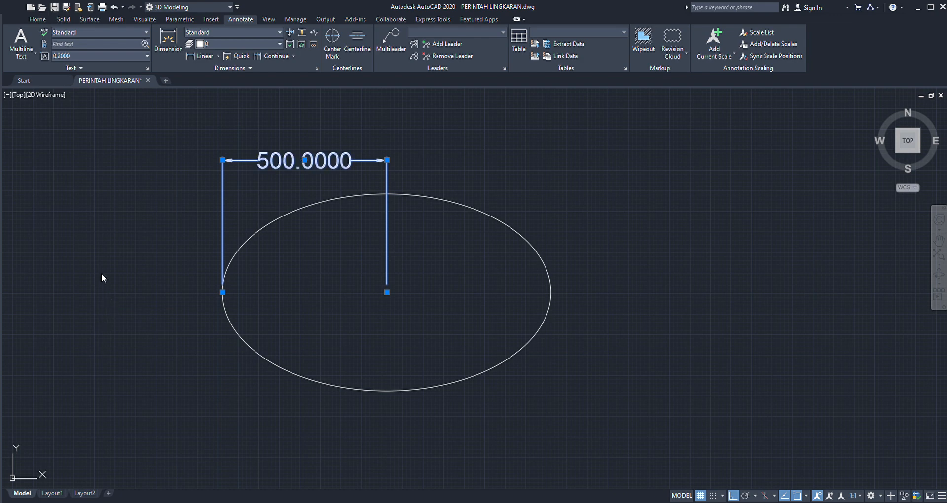
click(95, 319)
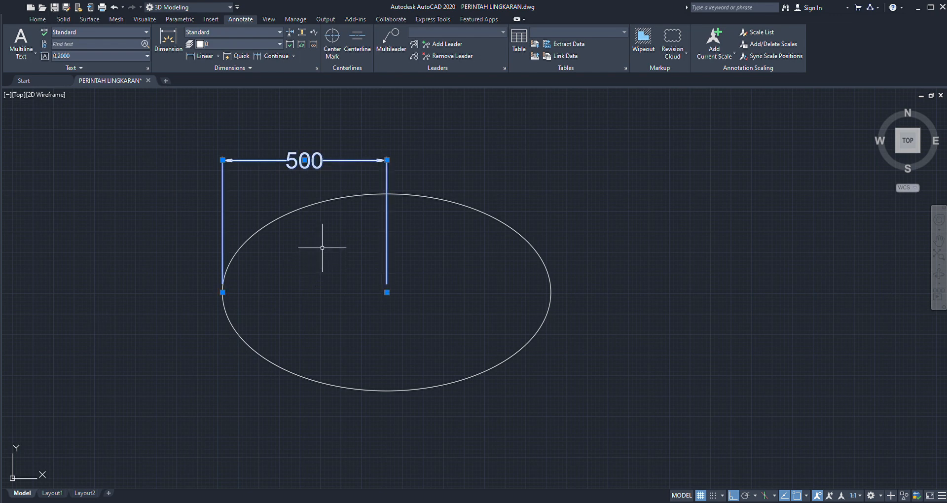
key(Escape)
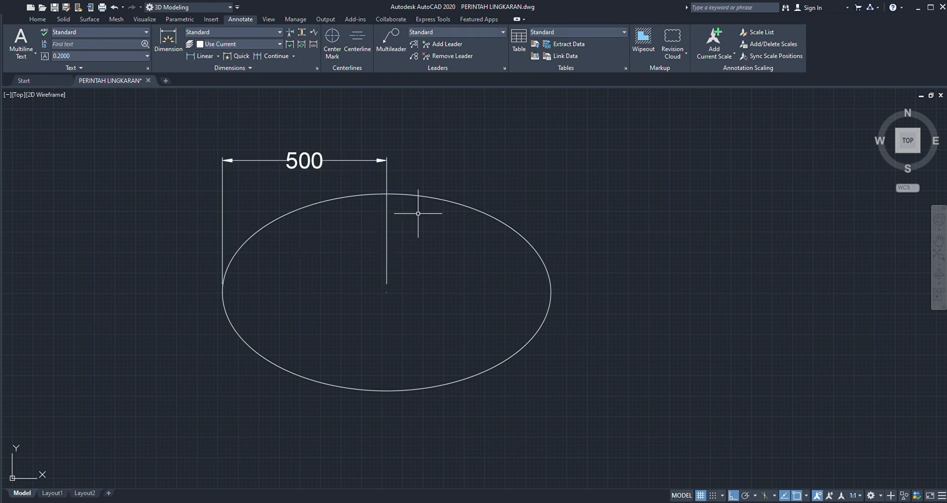
Step: Change the new ellipse's colour to magenta
click(455, 204)
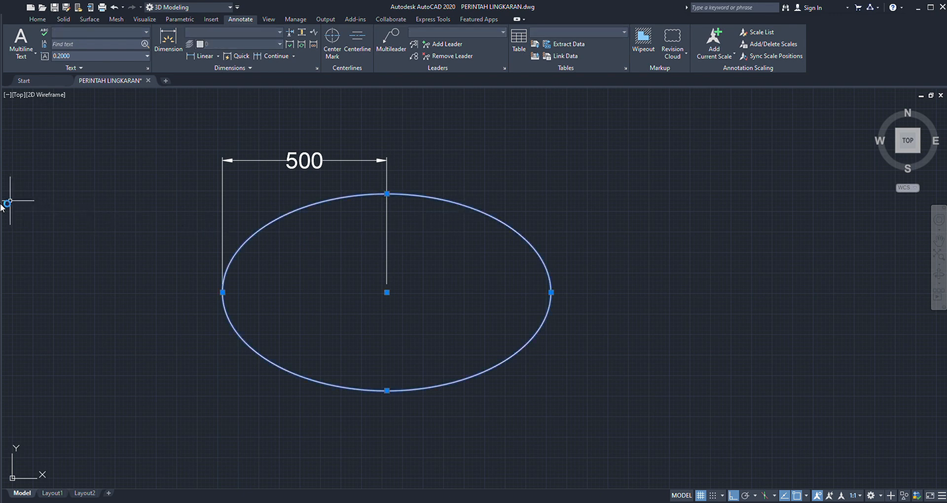
click(101, 61)
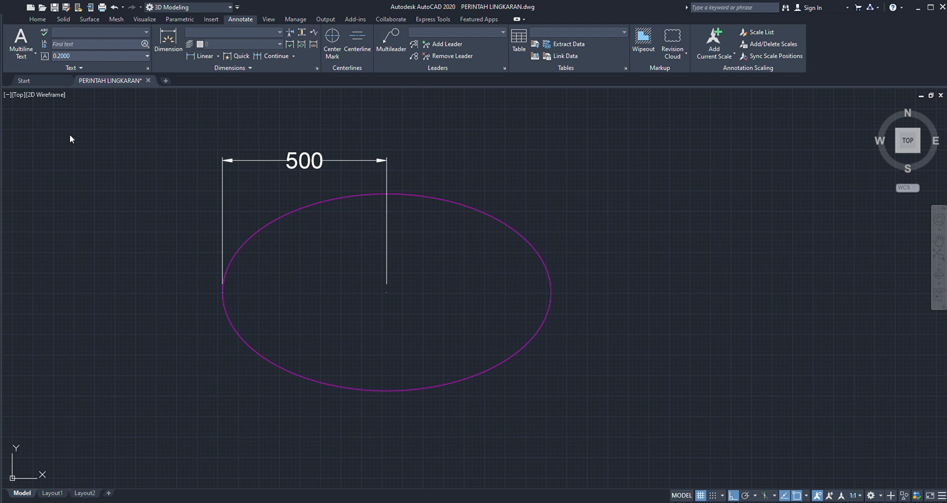
key(Escape)
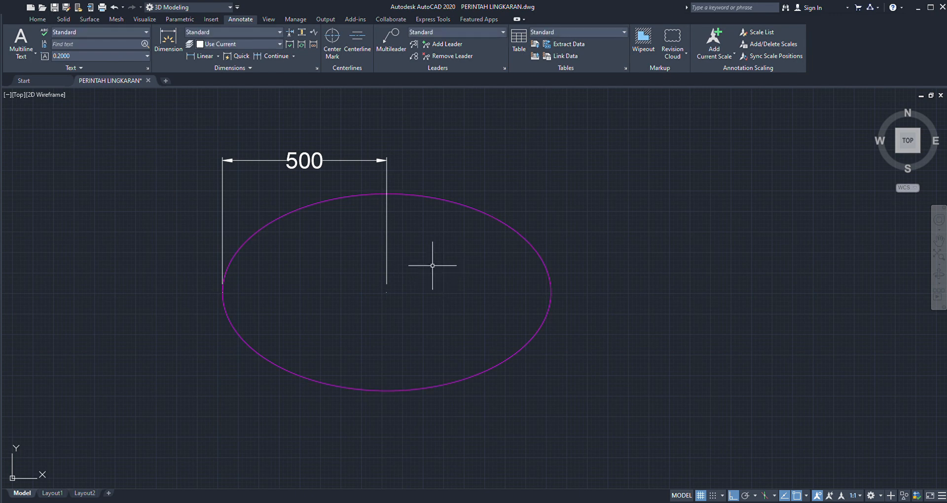
Step: Add a vertical linear dimension from the ellipse's top quadrant to its centre, placed to the right of the ellipse
scroll(432, 265, down, 2)
scroll(384, 238, up, 2)
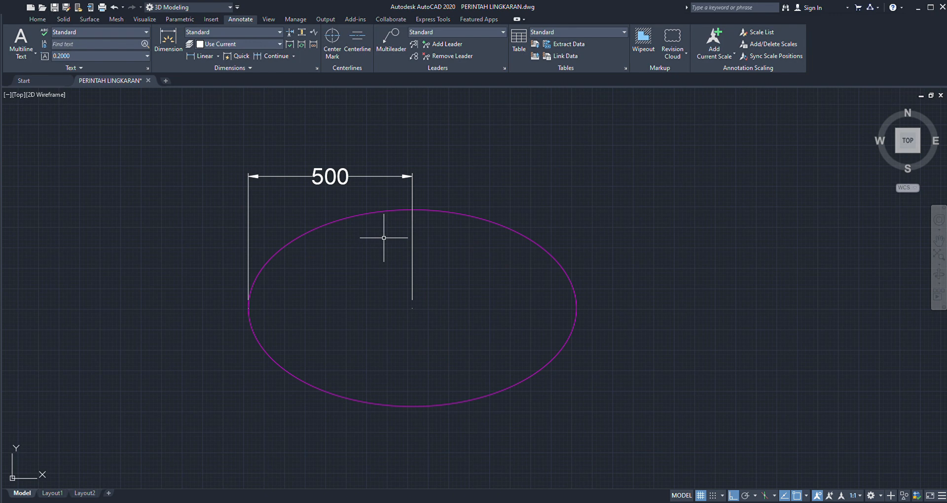
scroll(383, 237, down, 2)
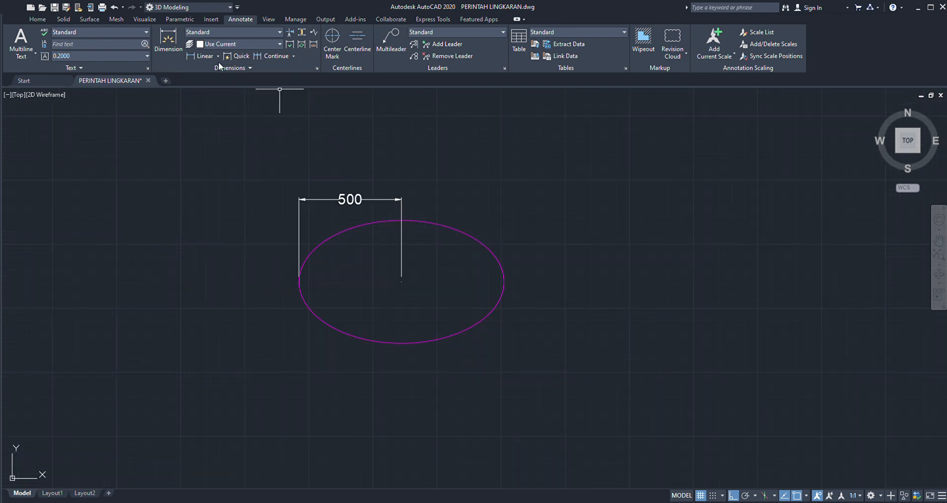
click(204, 57)
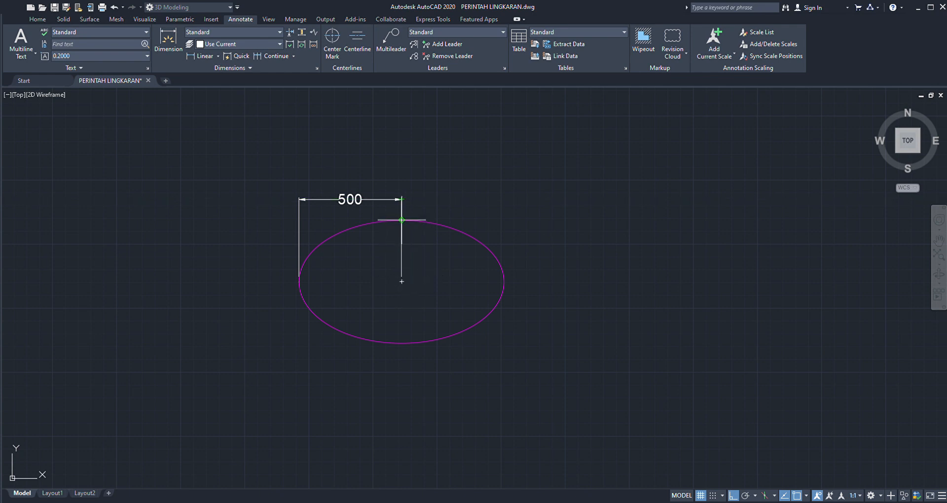
click(402, 282)
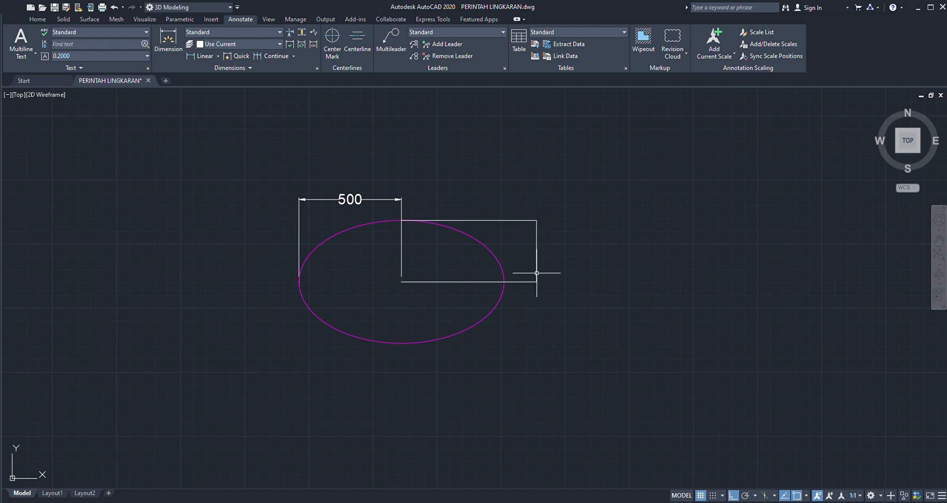
scroll(537, 250, up, 2)
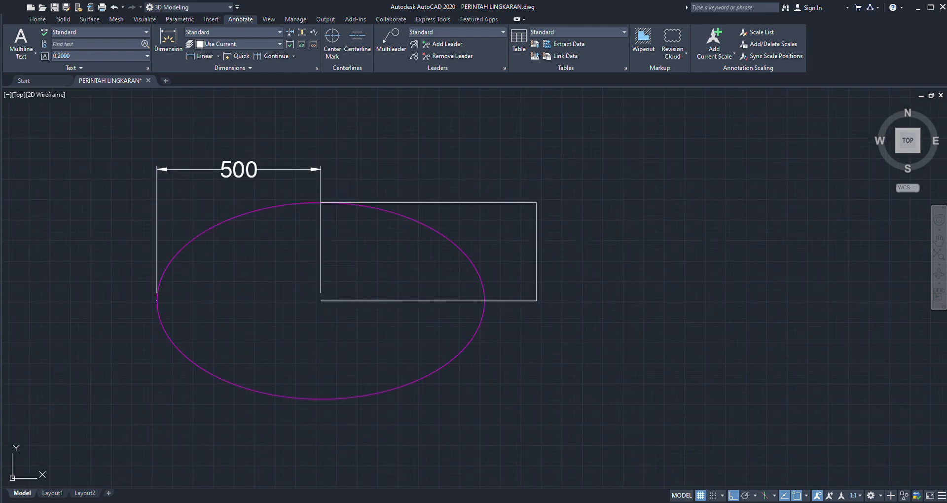
Step: Enlarge the vertical dimension's arrows and text, and set its precision to whole numbers
click(537, 250)
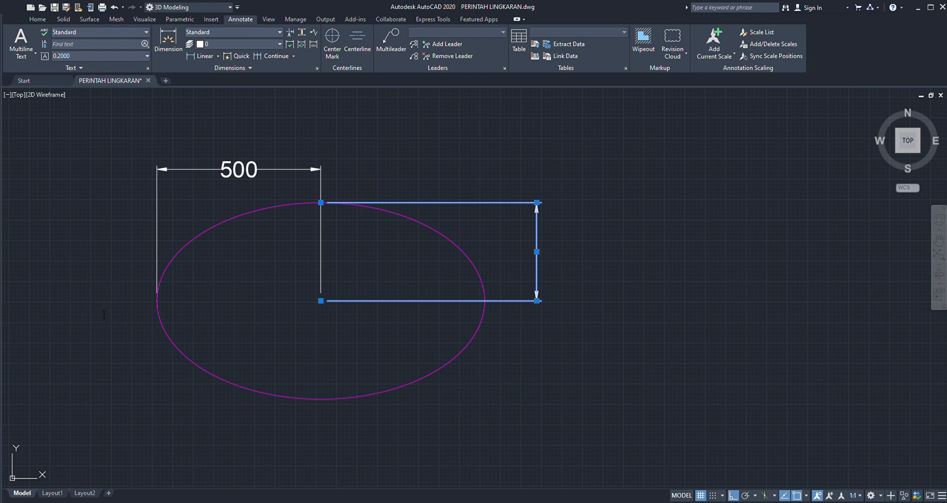
key(Return)
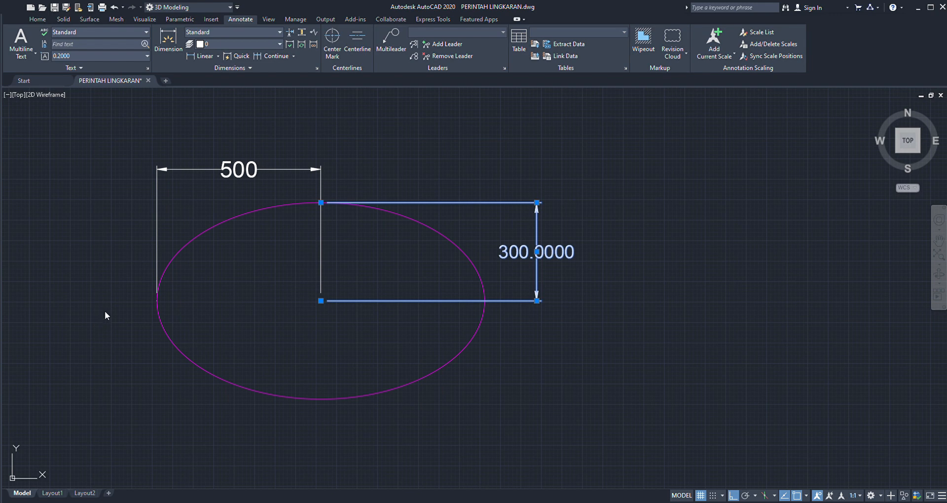
click(102, 321)
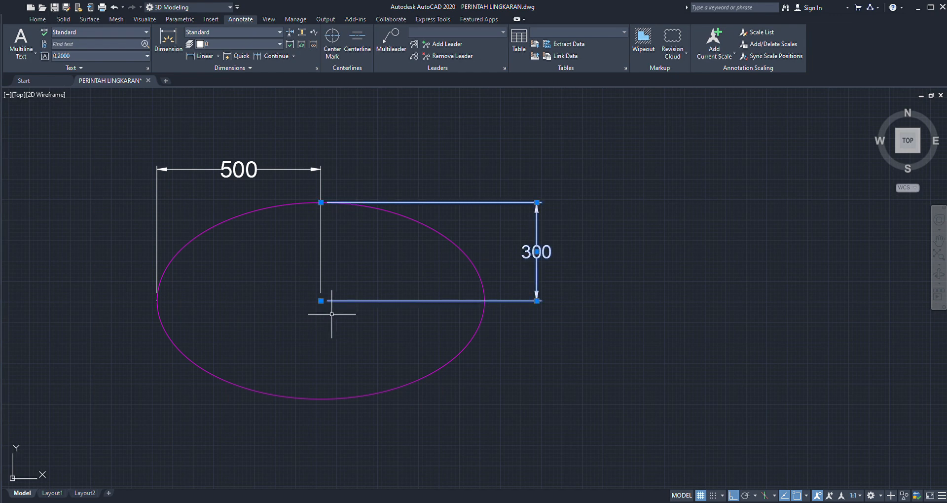
key(Escape)
Step: Rotate the vertical dimension's text 90 degrees to align it with its dimension line
scroll(433, 291, down, 2)
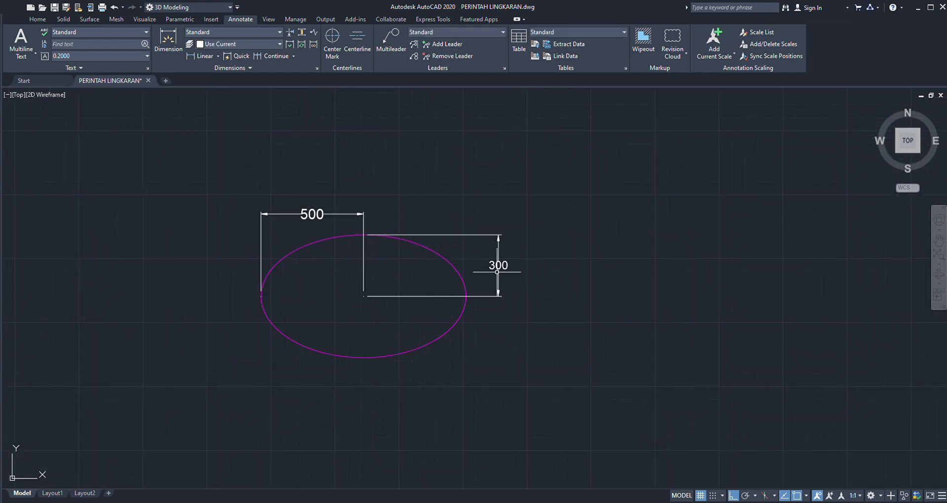
scroll(498, 265, up, 5)
scroll(496, 264, down, 2)
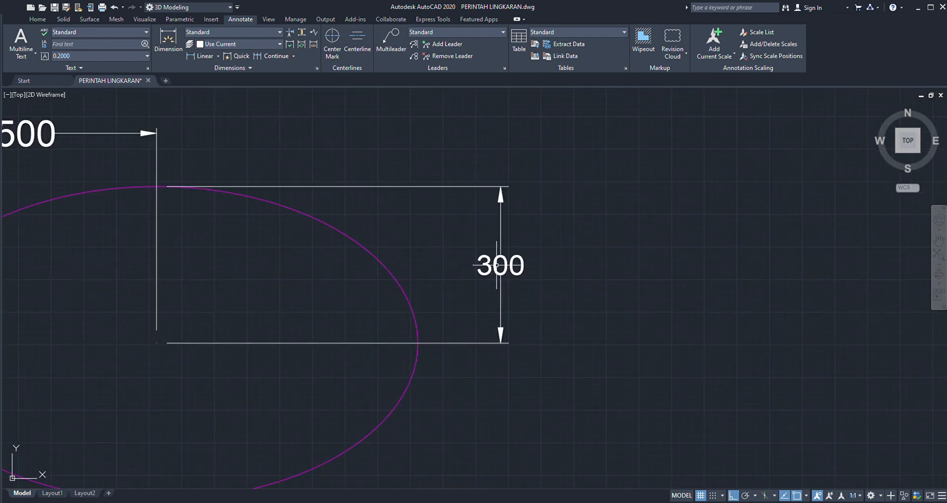
scroll(493, 262, up, 2)
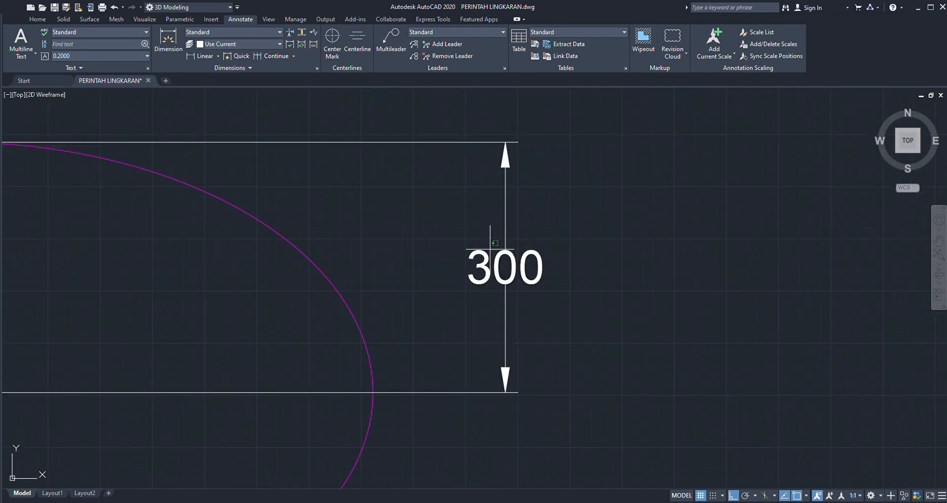
click(475, 264)
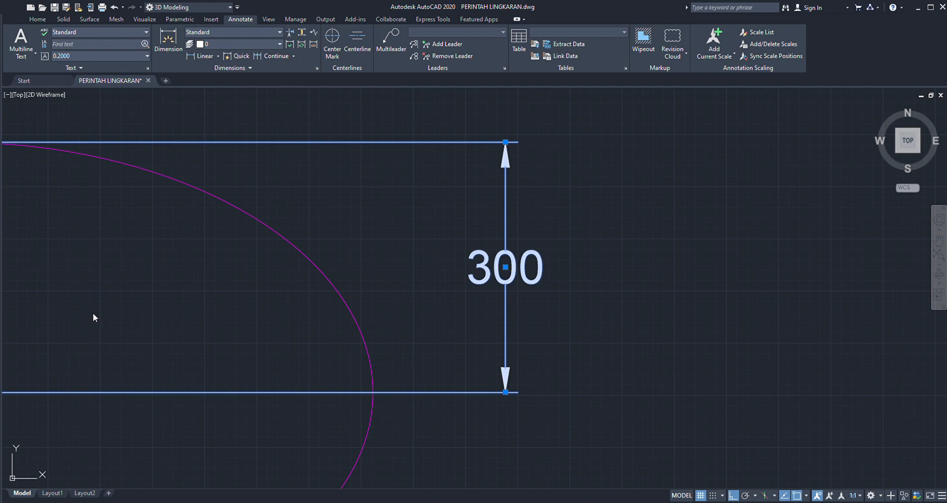
click(100, 281)
key(Escape)
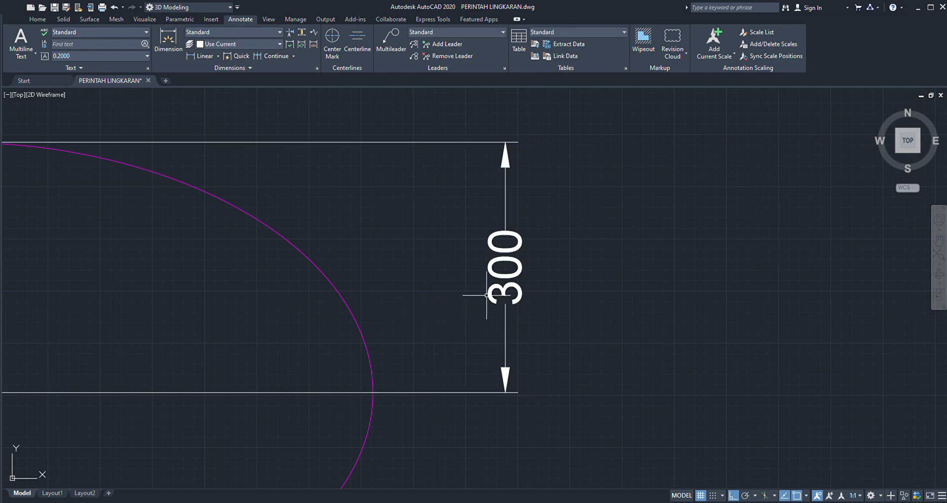
Step: Examine the magenta ellipse with its two axis dimensions, and compare it with the other shapes in the drawing
scroll(487, 295, down, 8)
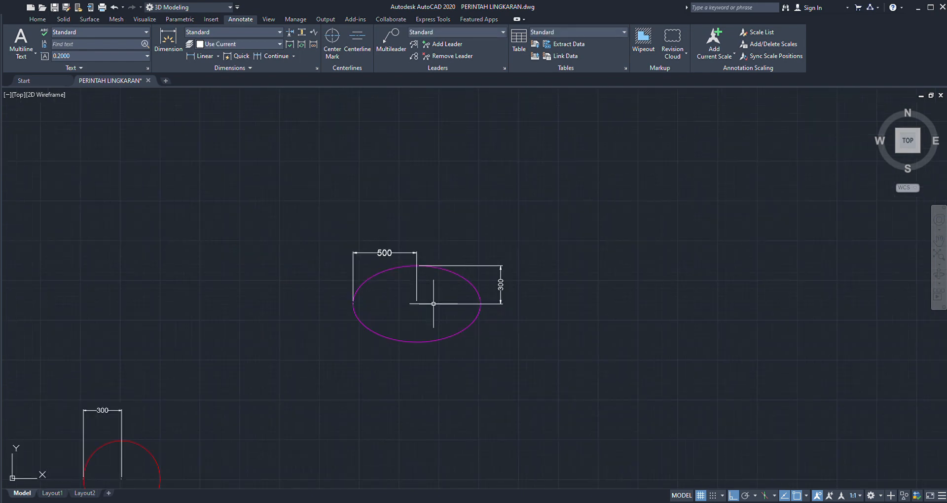
scroll(433, 304, up, 6)
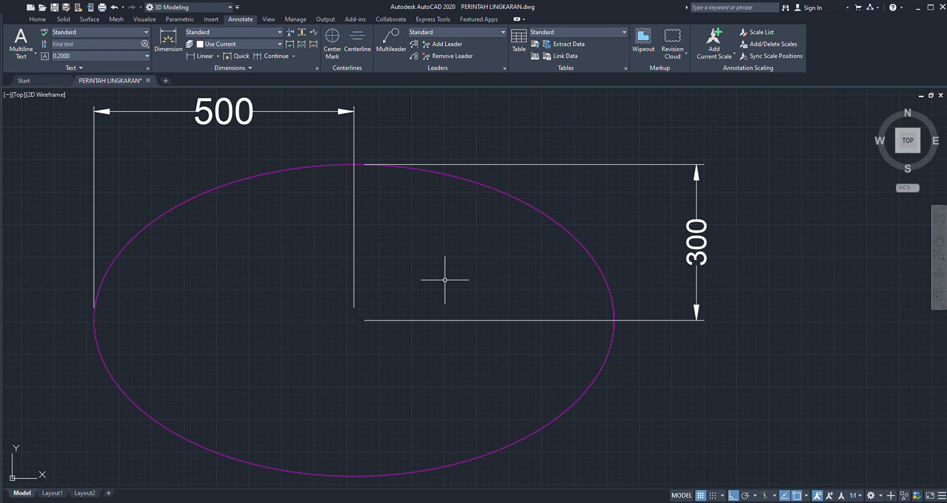
scroll(445, 280, down, 2)
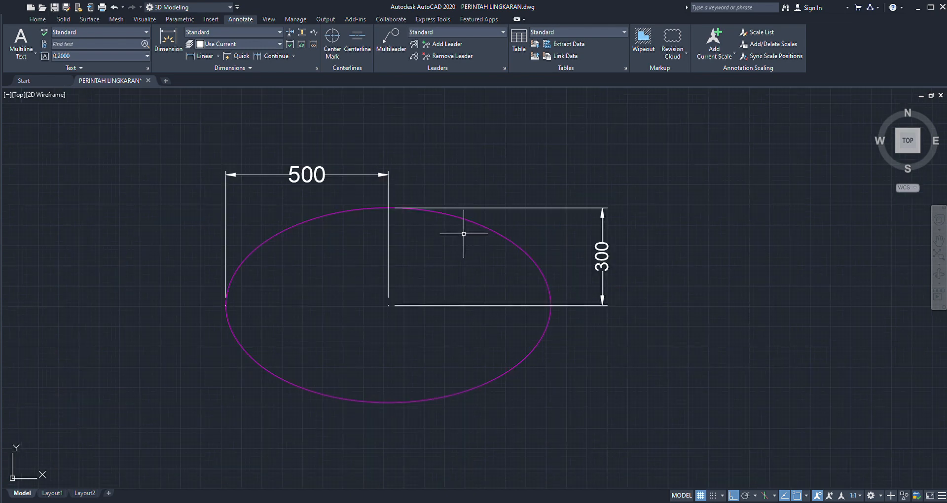
click(512, 239)
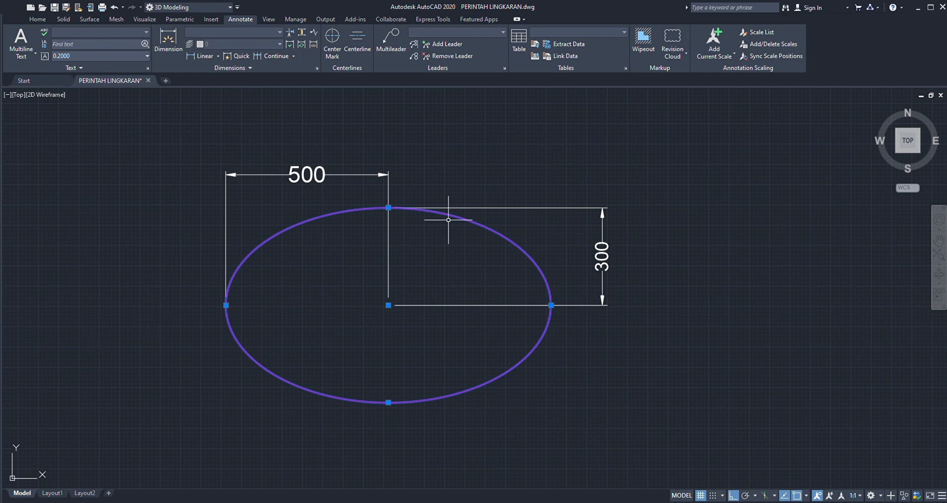
scroll(410, 262, down, 3)
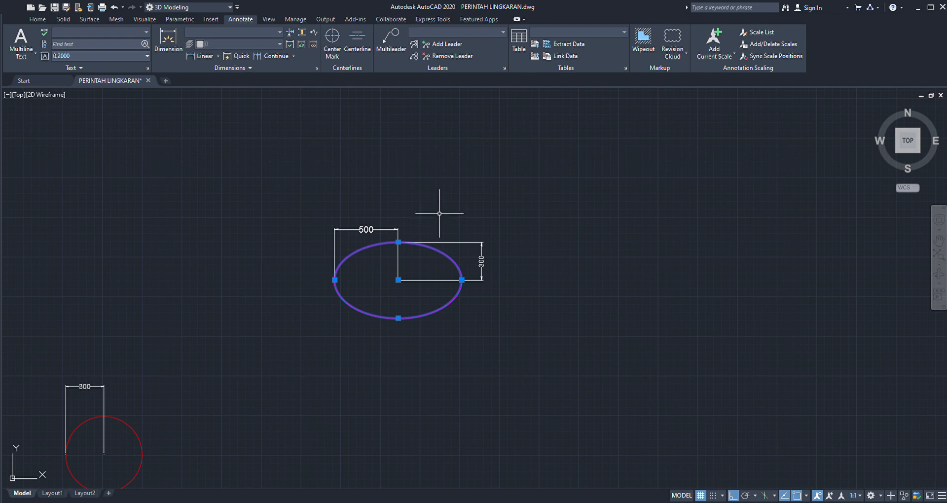
key(Escape)
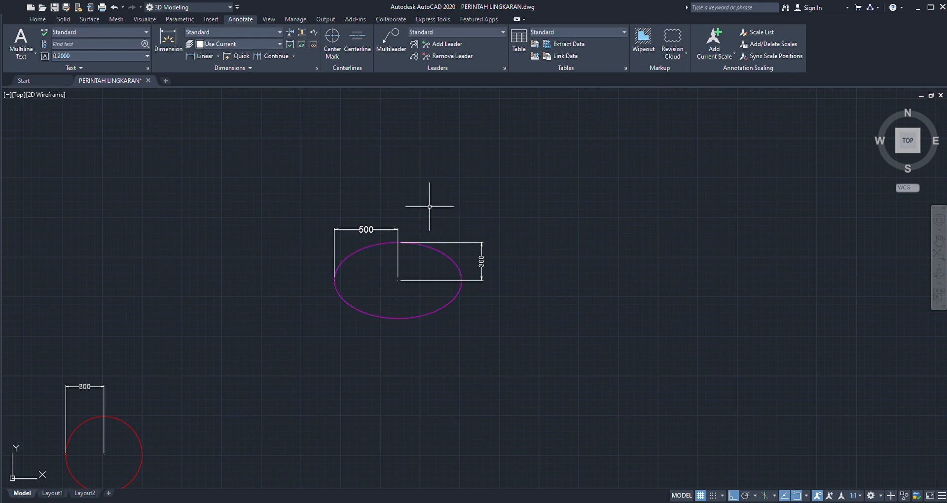
scroll(429, 207, down, 4)
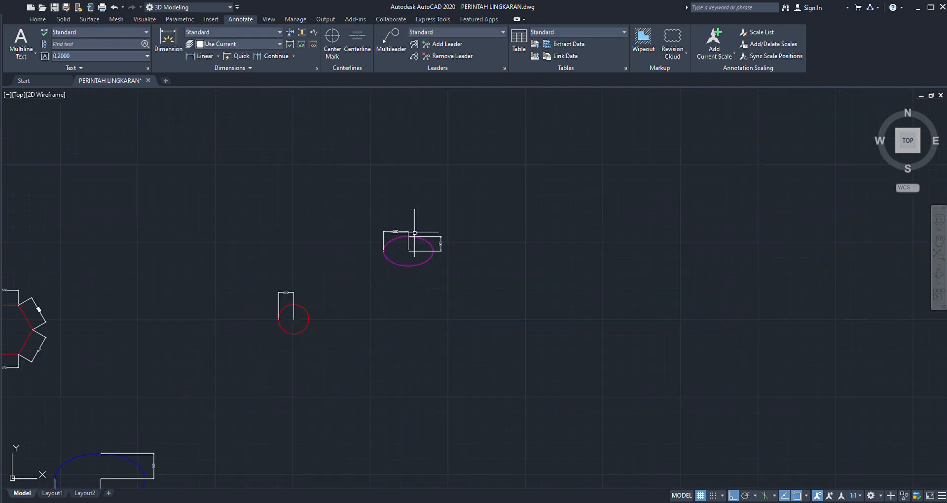
scroll(424, 212, down, 4)
scroll(254, 269, up, 5)
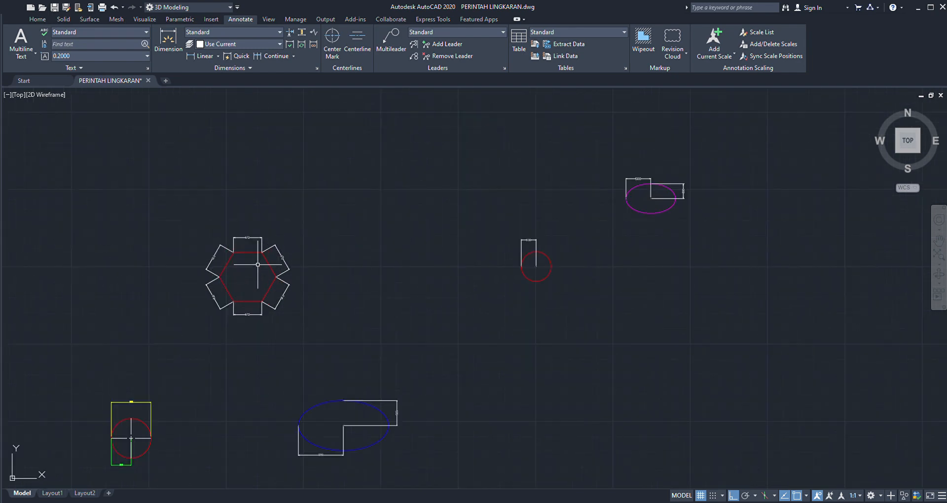
Step: Draw a six-sided polygon inscribed in a circle of radius 500, below the magenta ellipse and beside the 300-radius circle
click(37, 19)
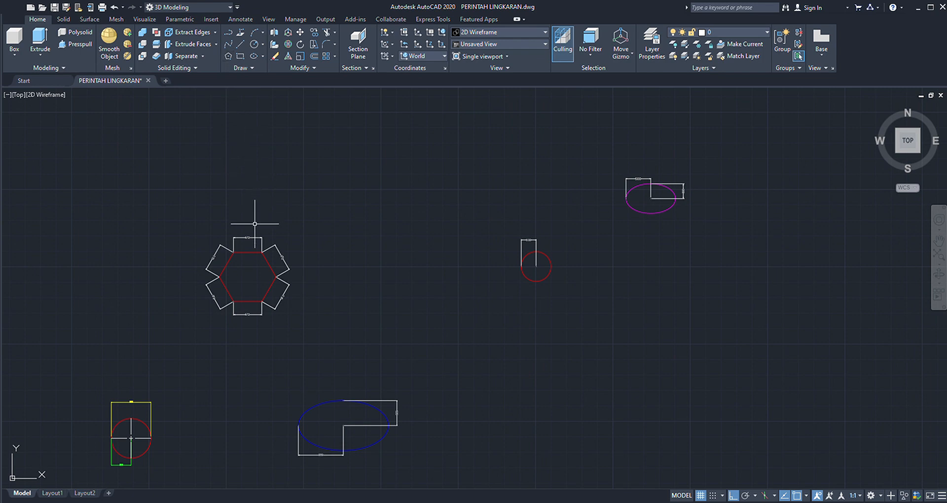
scroll(256, 258, up, 5)
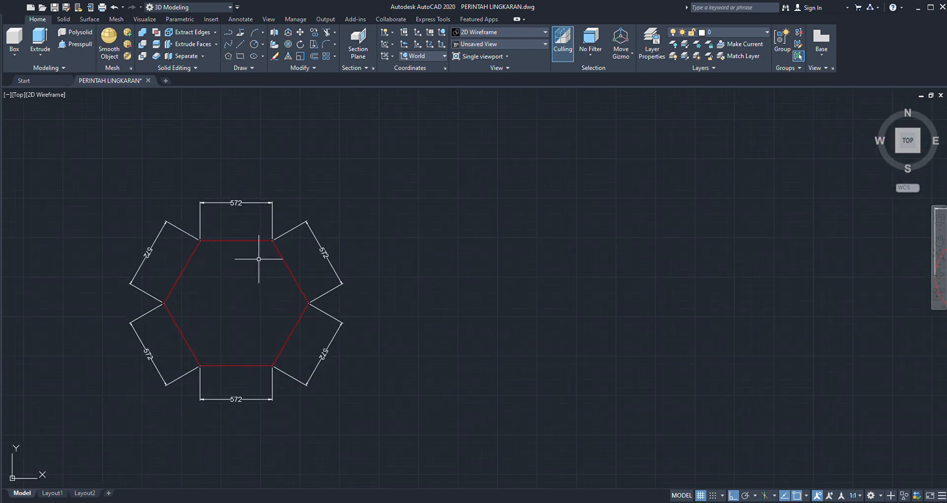
scroll(256, 259, down, 5)
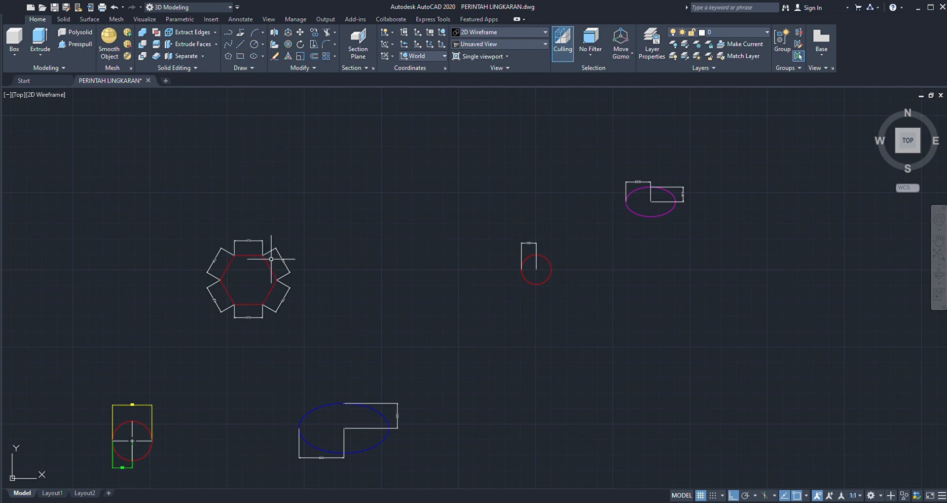
scroll(262, 242, down, 3)
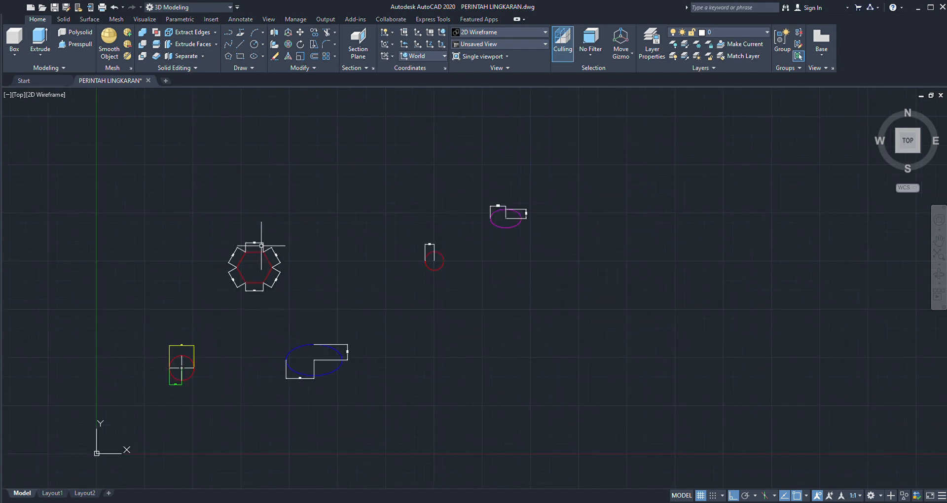
scroll(261, 264, up, 3)
scroll(255, 266, down, 3)
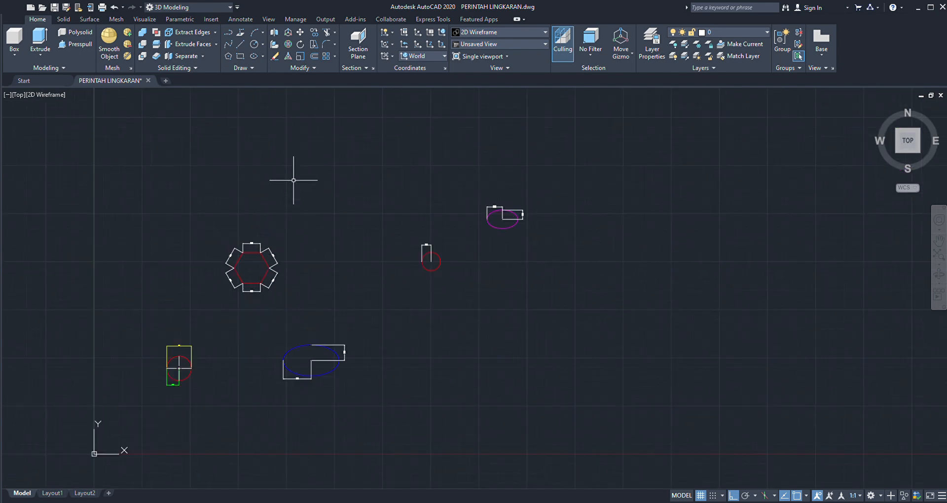
click(228, 55)
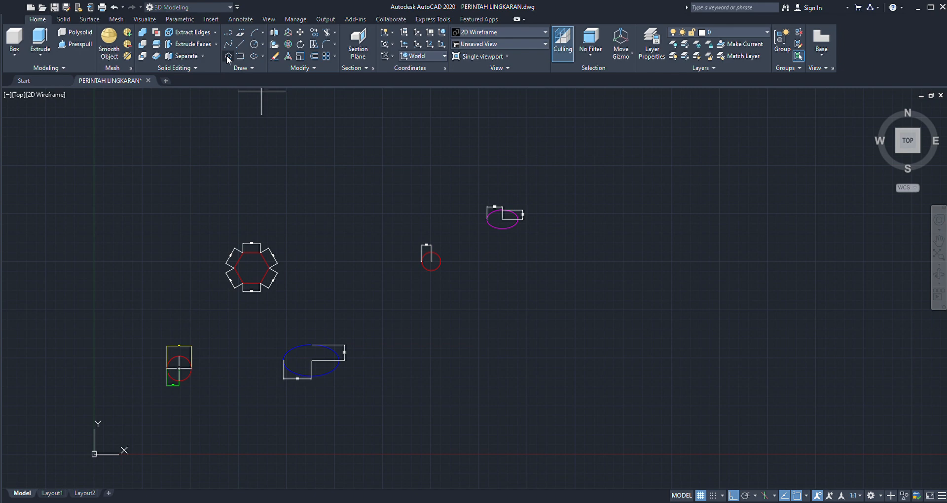
scroll(537, 277, up, 6)
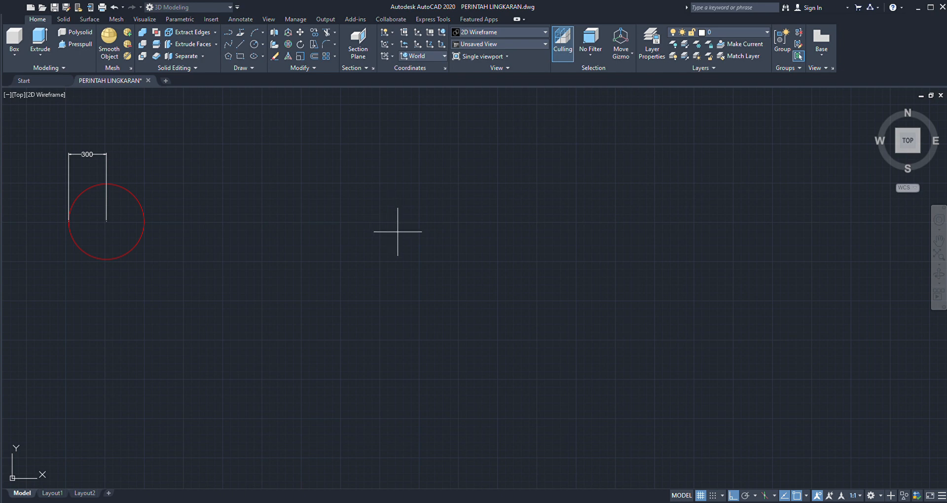
scroll(400, 229, up, 4)
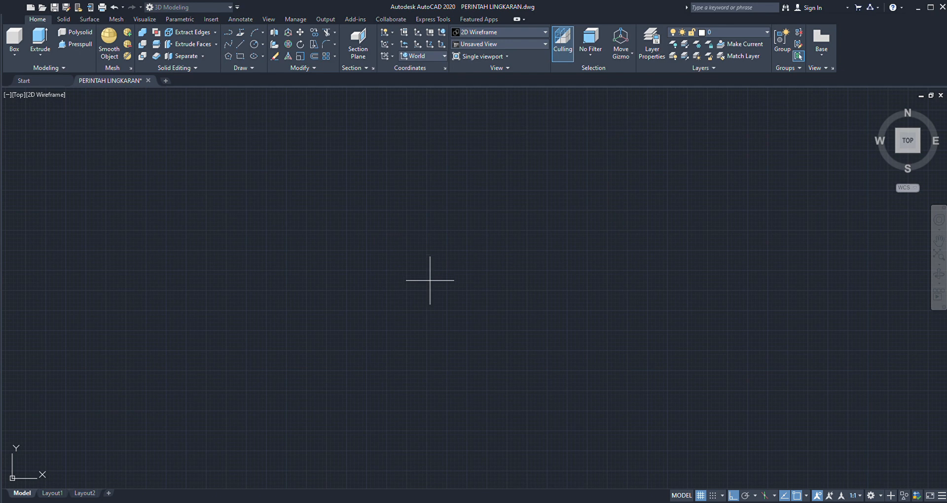
click(385, 255)
key(Return)
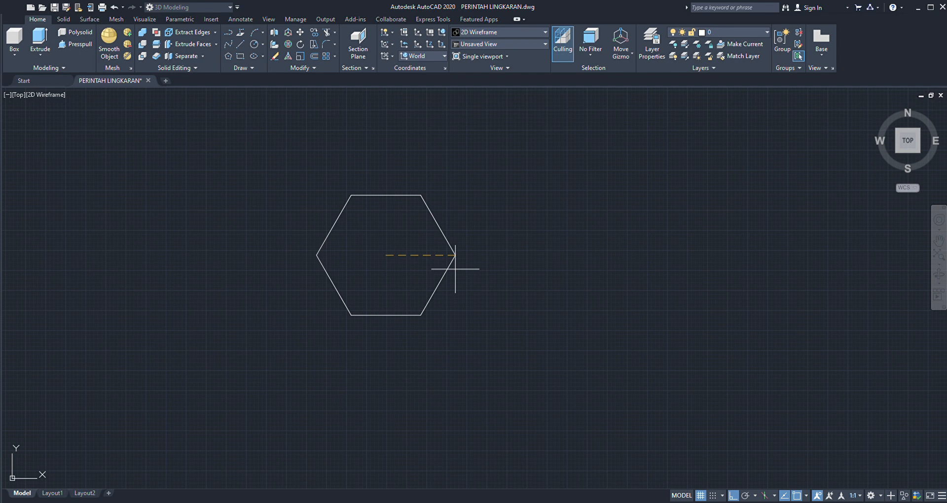
key(Return)
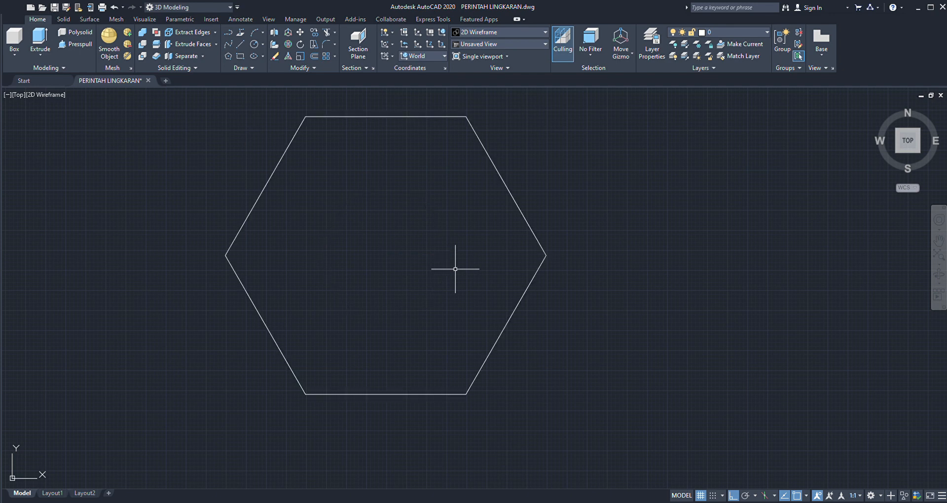
scroll(482, 271, down, 3)
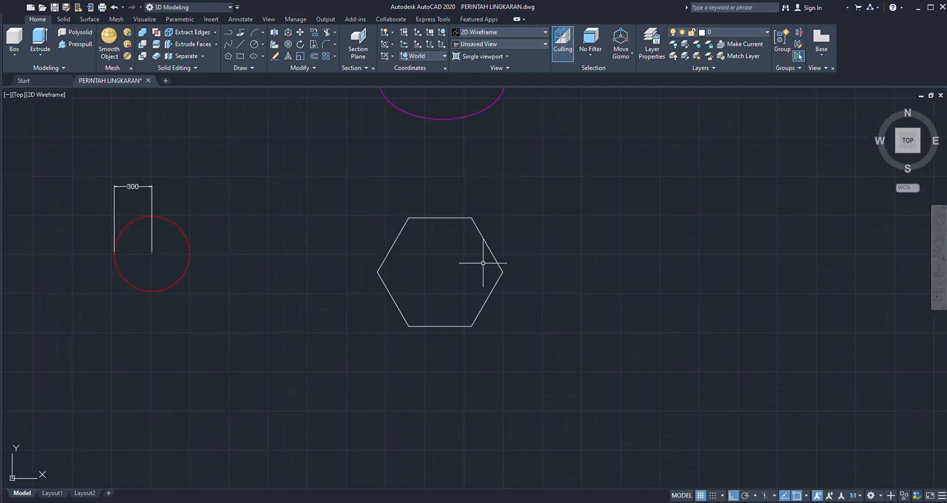
scroll(481, 244, up, 1)
scroll(468, 228, up, 2)
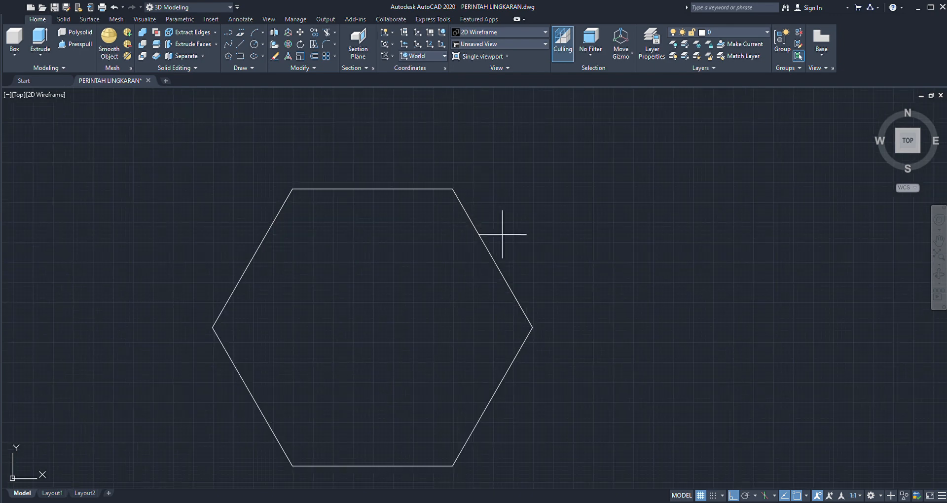
drag(502, 236, 471, 260)
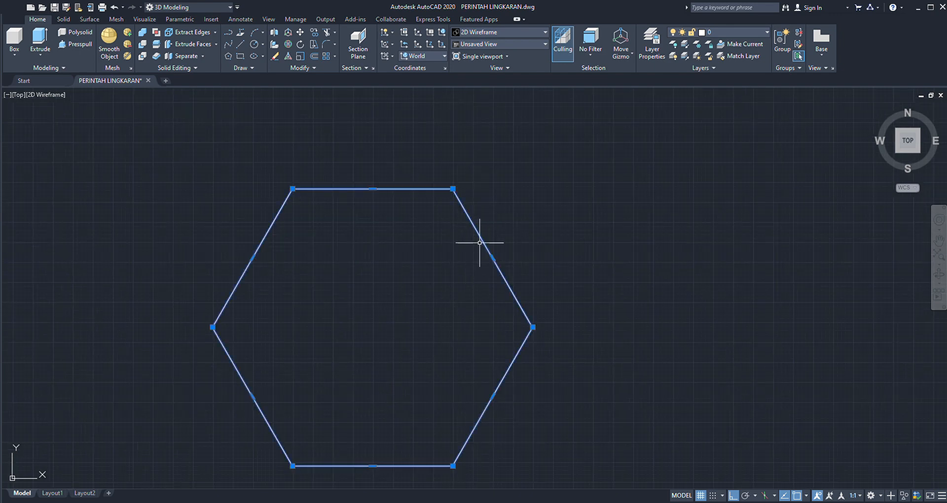
key(Escape)
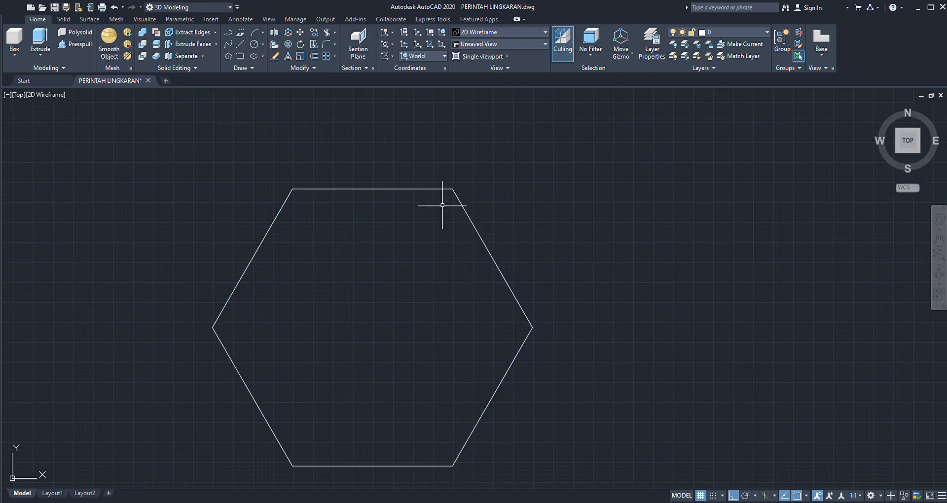
Step: Add a linear dimension along the new hexagon's top edge, placed a short distance above it
click(242, 19)
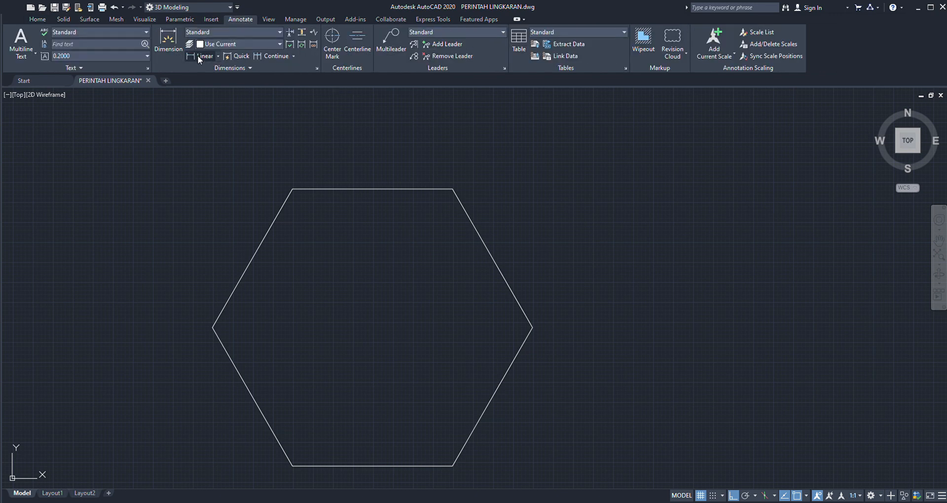
click(197, 55)
click(292, 189)
click(453, 188)
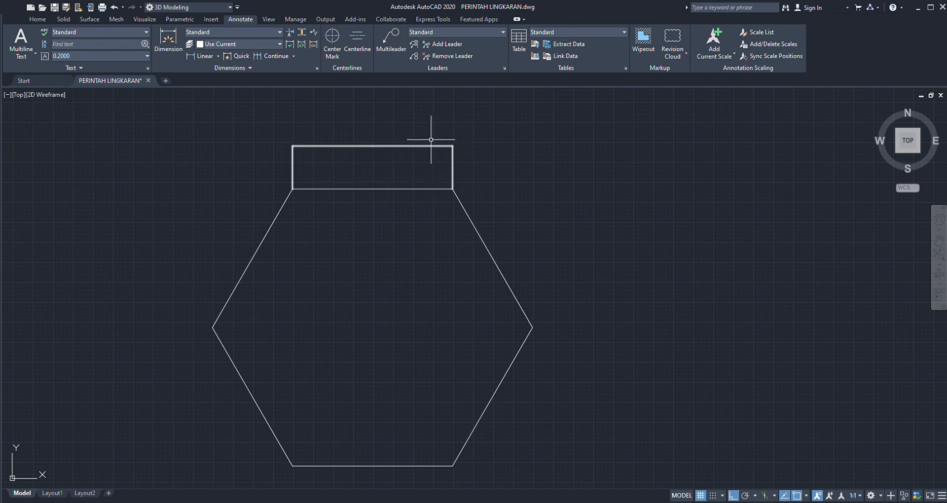
click(434, 145)
click(375, 146)
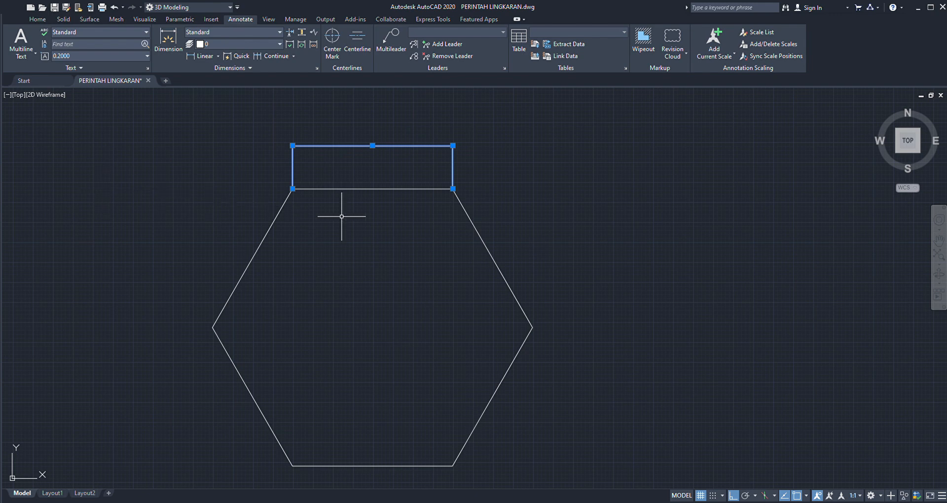
key(Escape)
Step: Change the new hexagon's colour to red
click(516, 235)
click(451, 273)
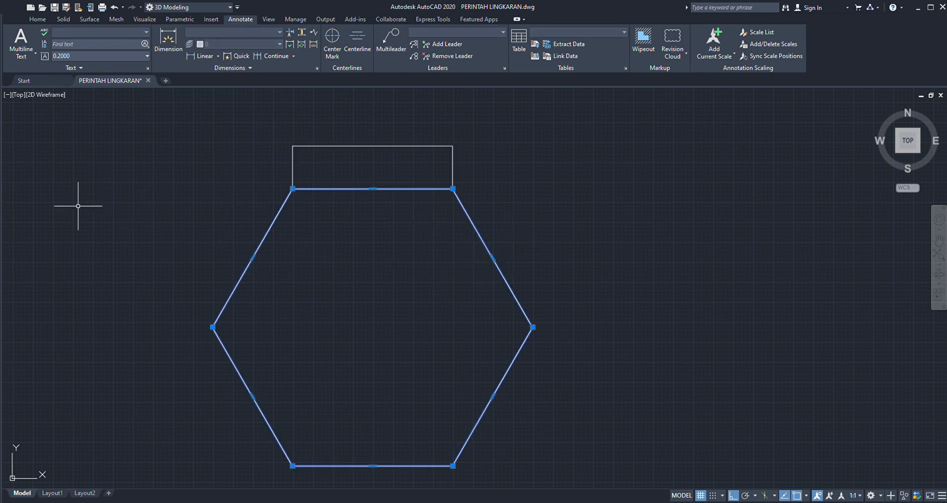
click(104, 68)
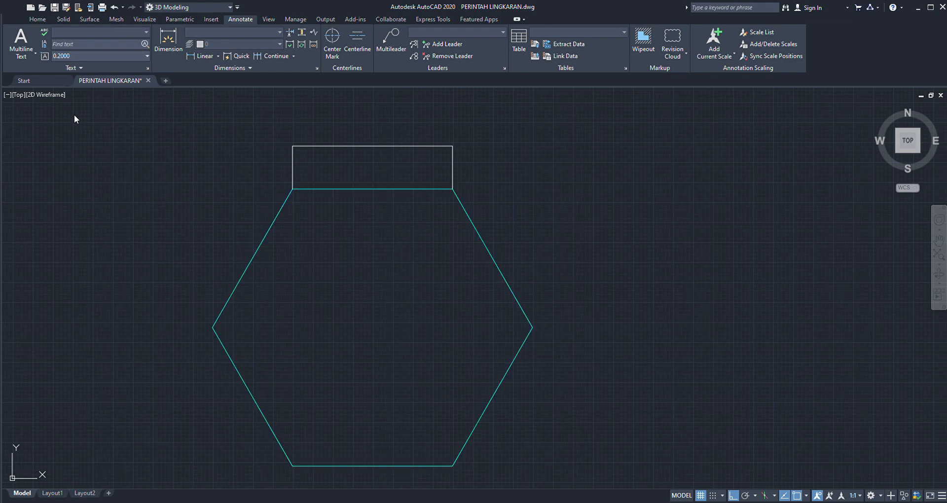
click(221, 143)
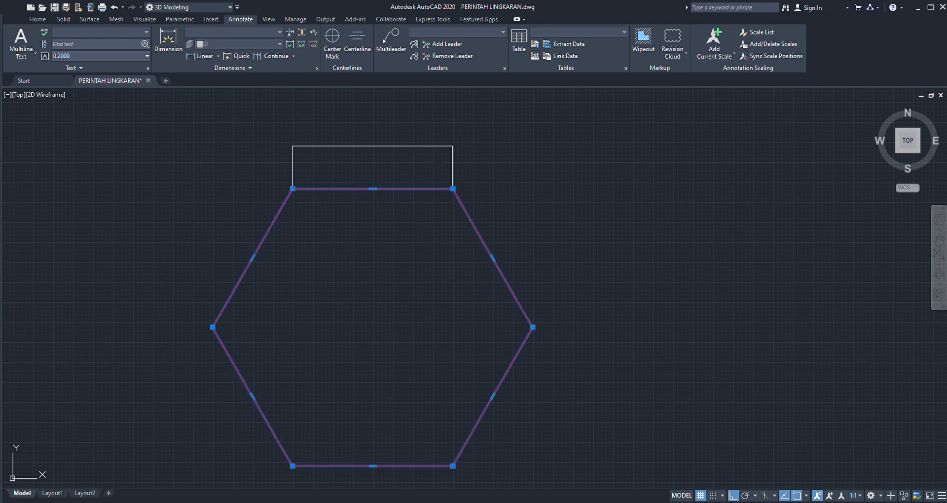
key(Escape)
Step: Enlarge the arrows and text of the hexagon's top dimension, and set its precision to whole numbers
click(429, 133)
click(408, 151)
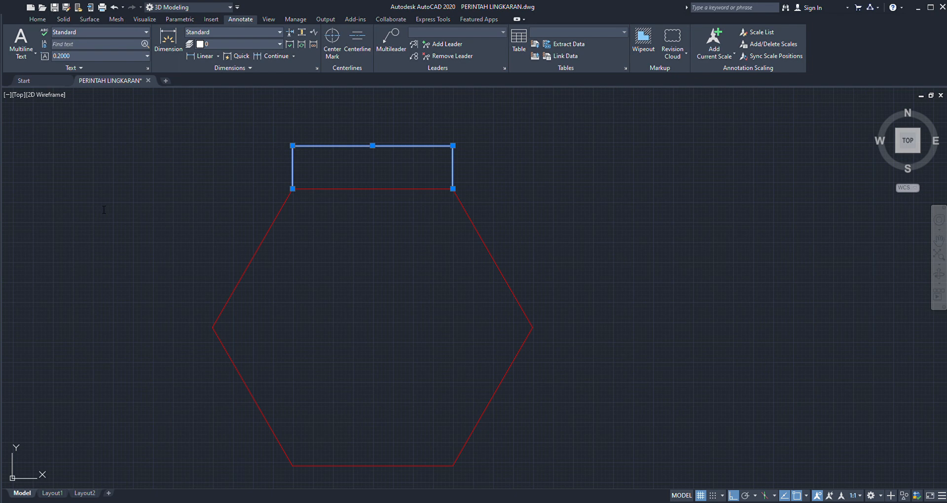
click(102, 349)
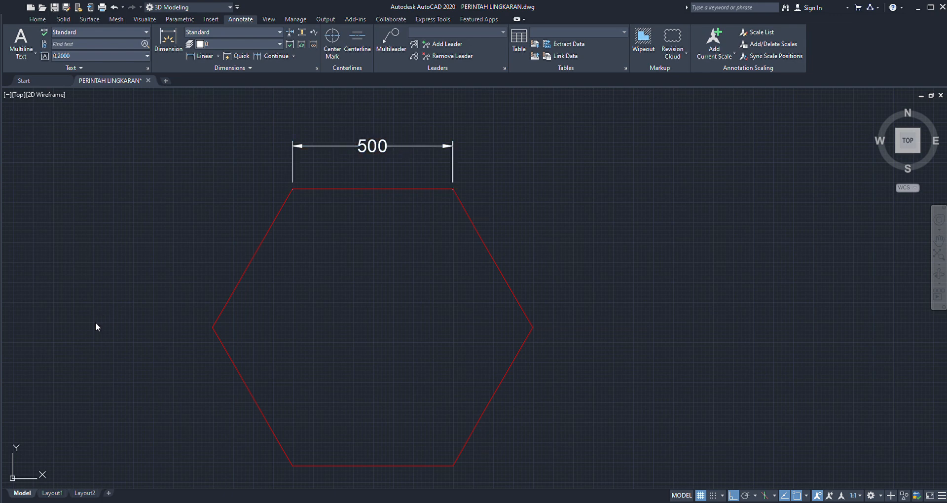
click(96, 323)
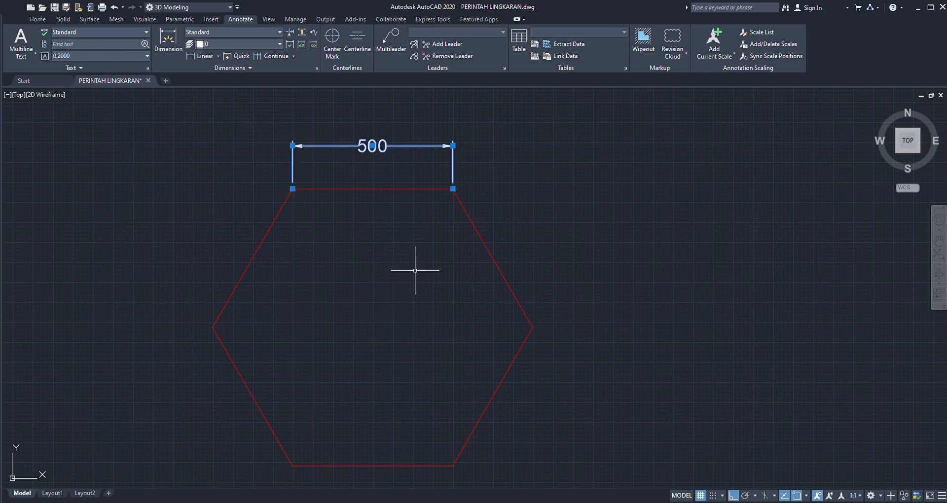
key(Escape)
Step: Add an aligned dimension along the red hexagon's upper-right edge, placed a short distance outside it
scroll(368, 260, down, 2)
scroll(385, 207, up, 2)
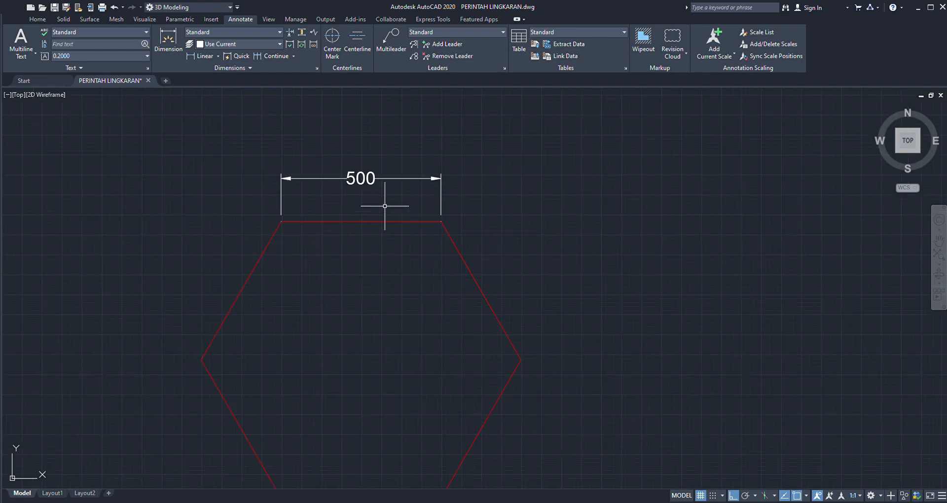
scroll(385, 206, down, 1)
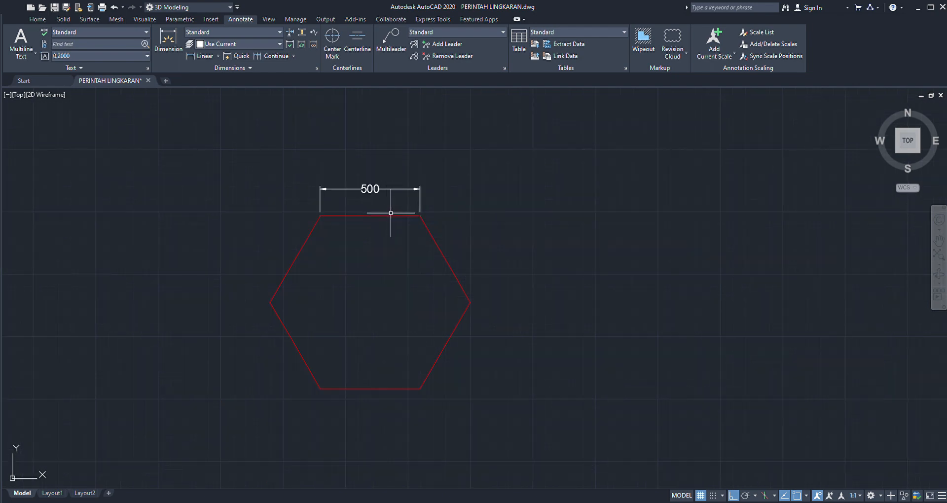
scroll(392, 201, up, 1)
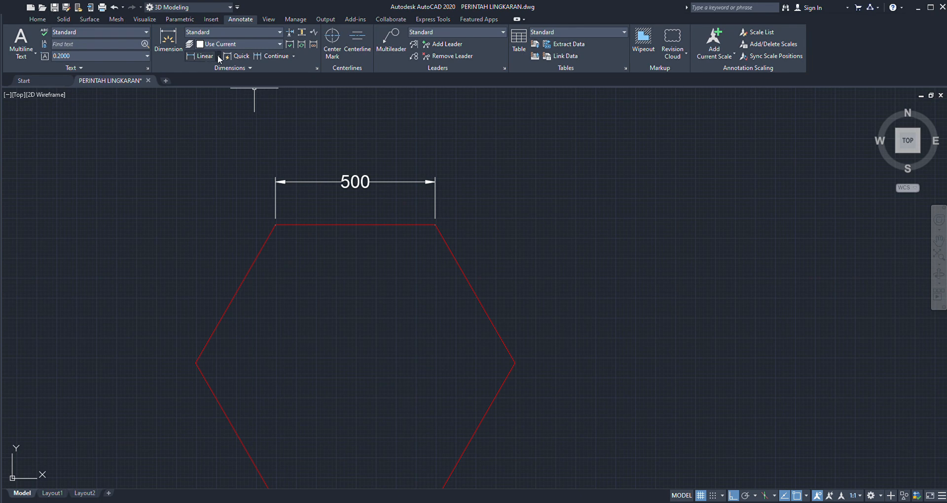
click(217, 91)
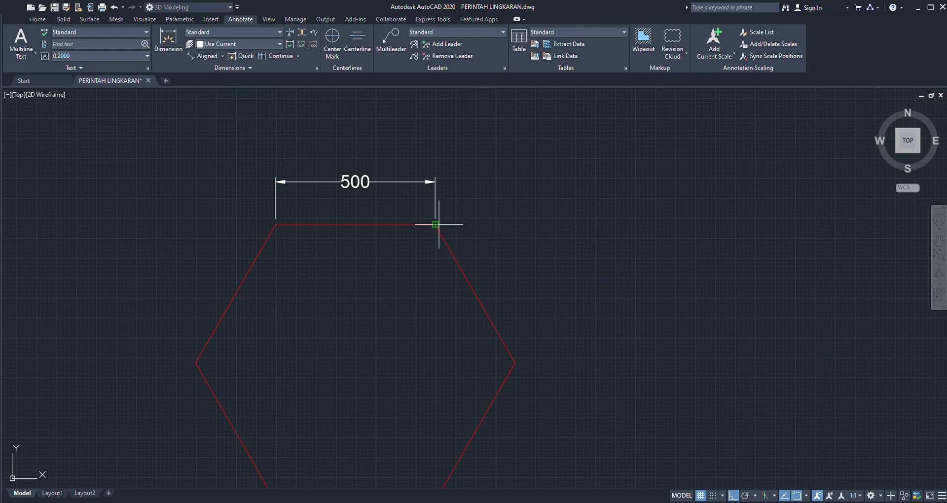
click(515, 363)
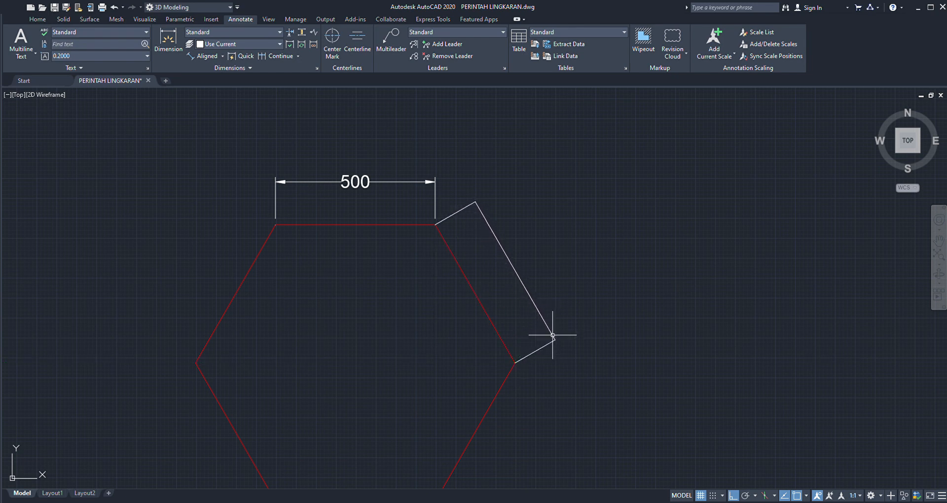
click(553, 335)
Step: Enlarge the arrows and text of the hexagon's aligned dimension, and set its precision to whole numbers
click(508, 280)
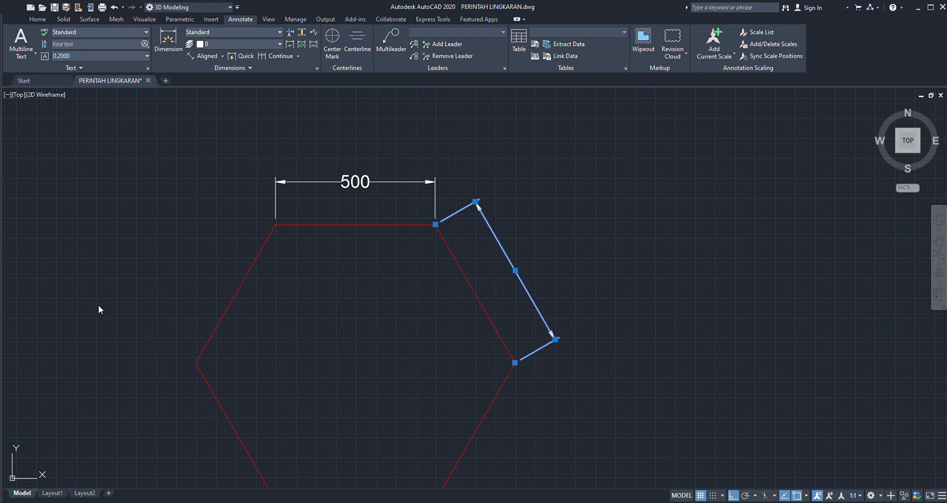
key(Return)
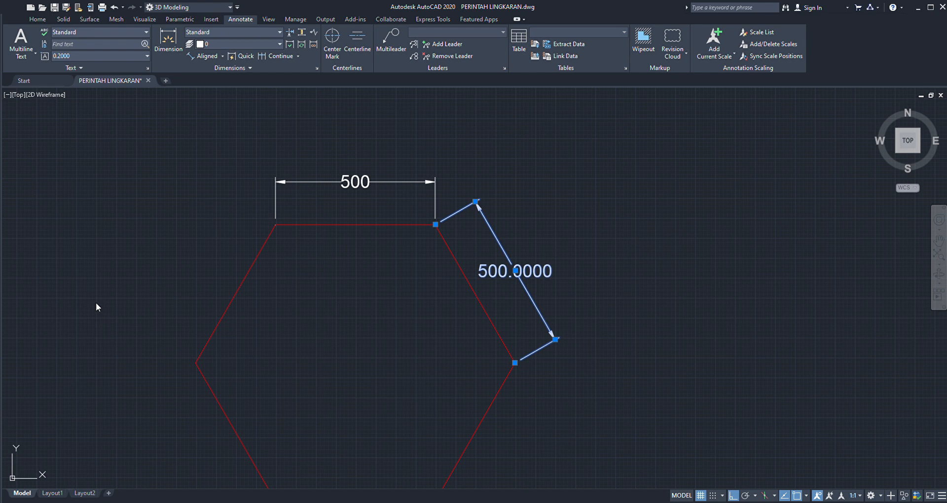
click(94, 311)
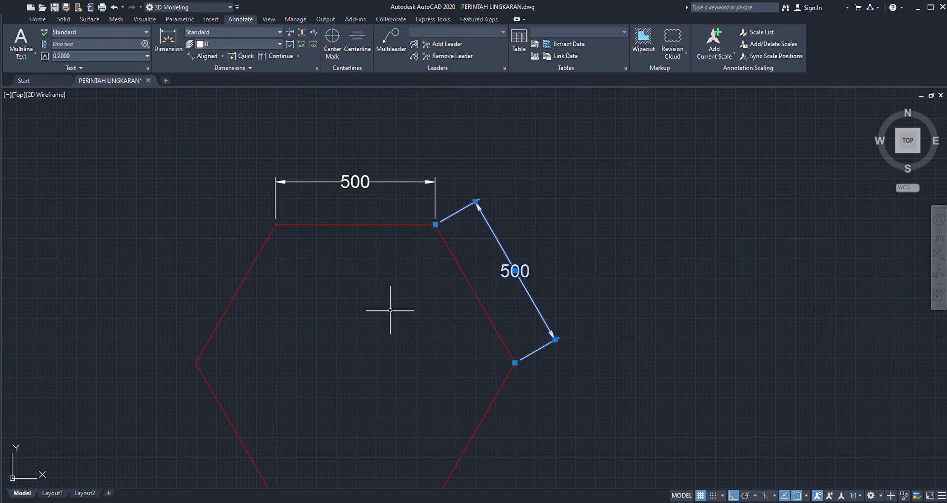
key(Escape)
Step: Examine the red hexagon up close together with the dimensions on its top and upper-right edges
scroll(438, 271, down, 3)
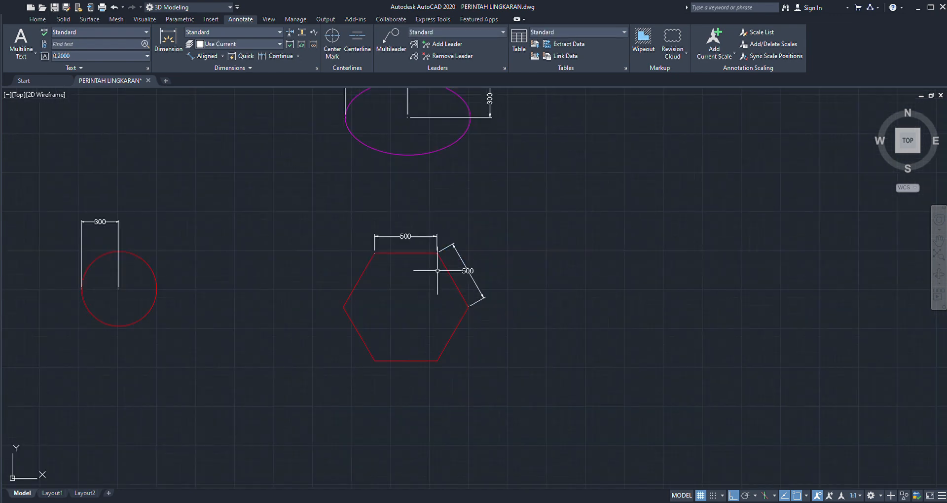
scroll(437, 270, up, 3)
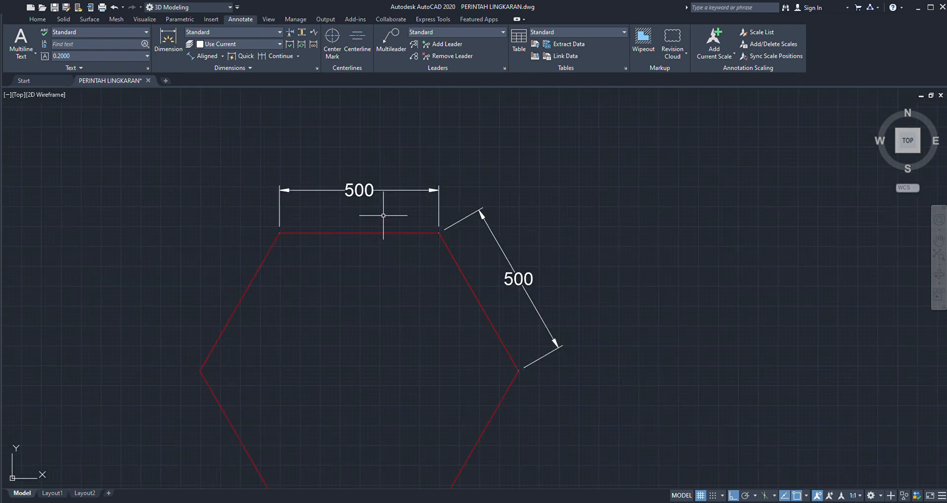
scroll(383, 215, up, 2)
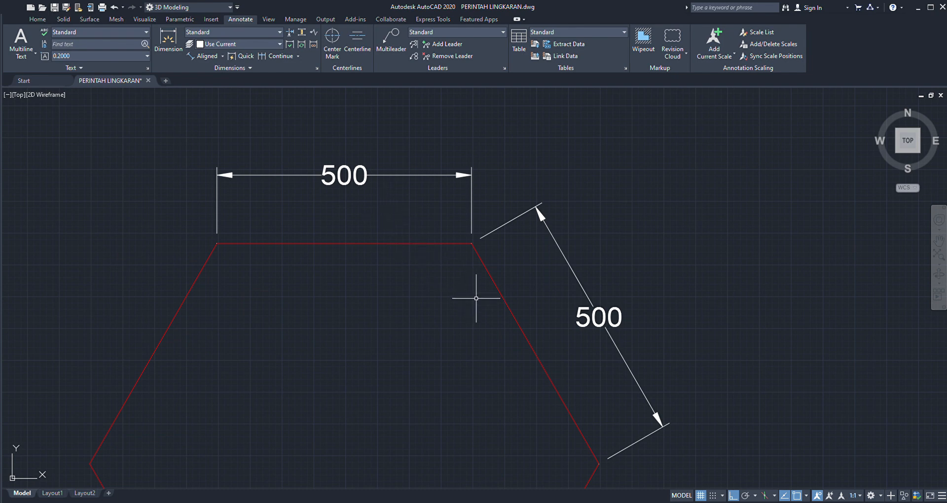
scroll(478, 302, down, 4)
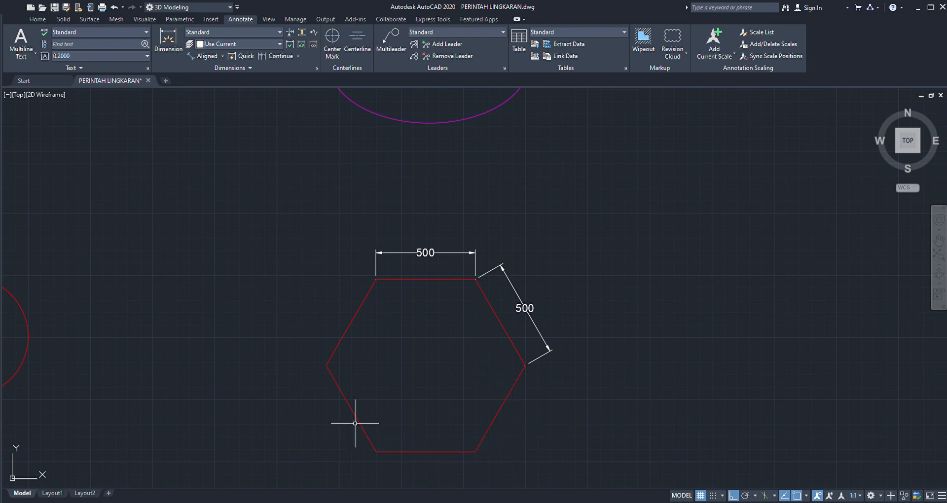
scroll(429, 311, down, 2)
scroll(429, 311, up, 3)
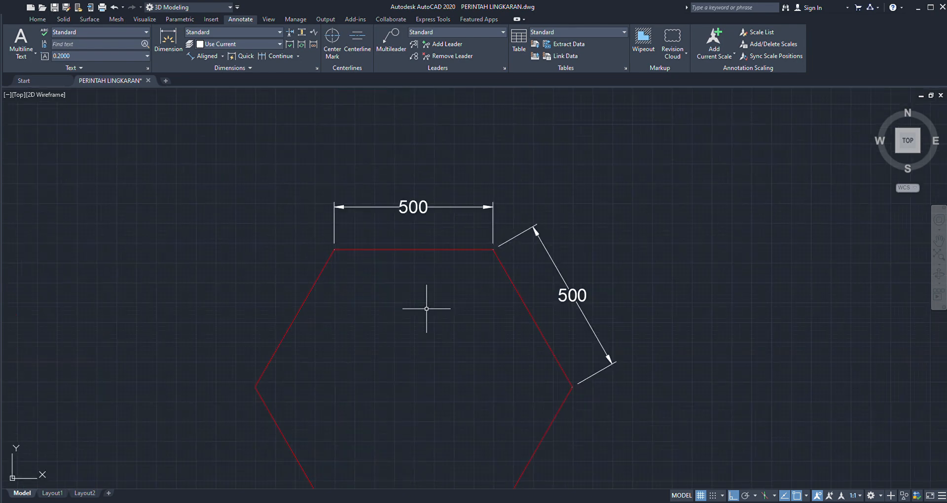
scroll(429, 311, down, 2)
scroll(439, 264, down, 2)
scroll(434, 290, up, 3)
scroll(437, 290, up, 1)
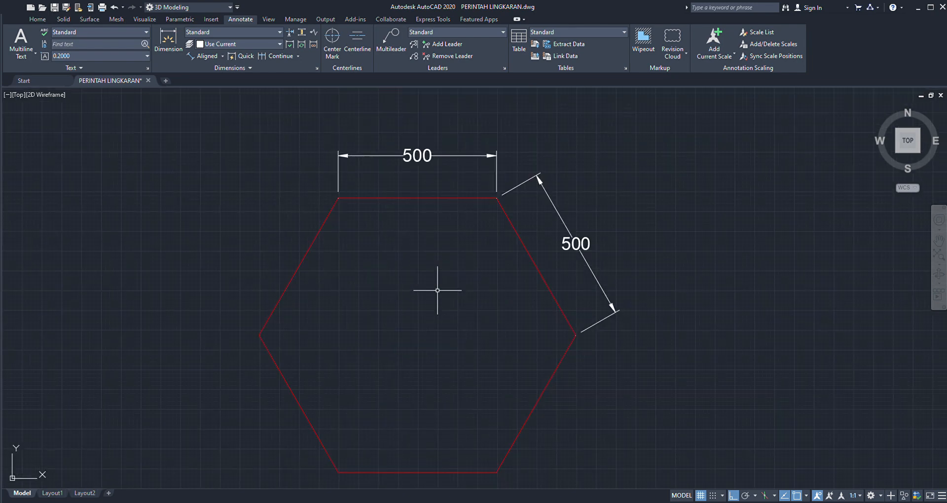
scroll(438, 288, down, 1)
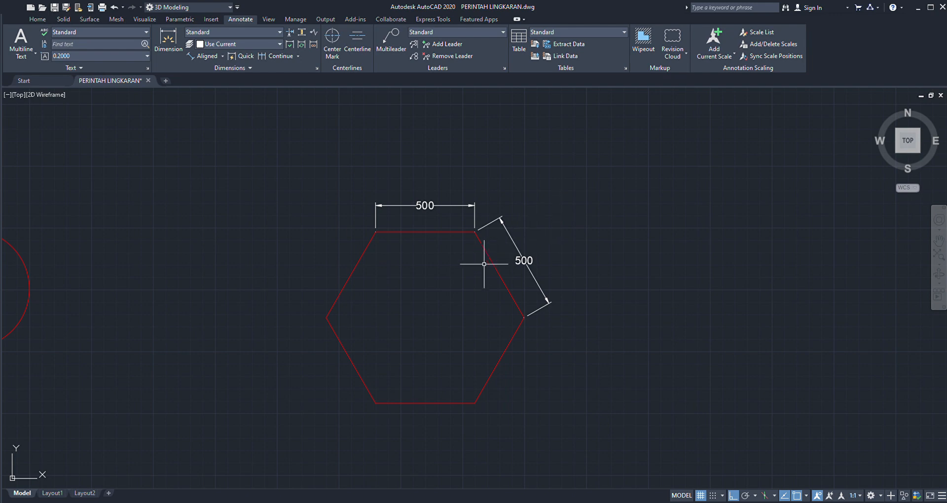
Step: Review the finished red circle, magenta ellipse and red hexagon with their dimensions, individually and side by side
scroll(466, 271, down, 1)
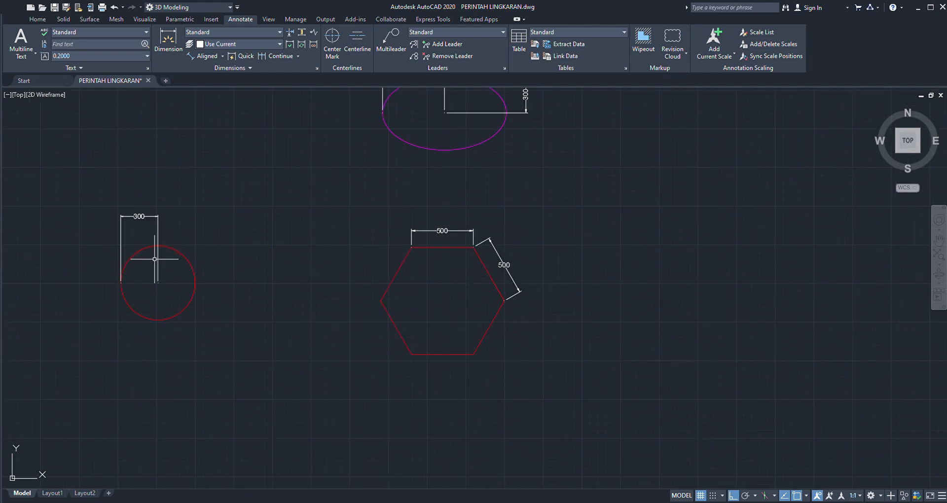
scroll(155, 259, up, 4)
scroll(207, 270, down, 4)
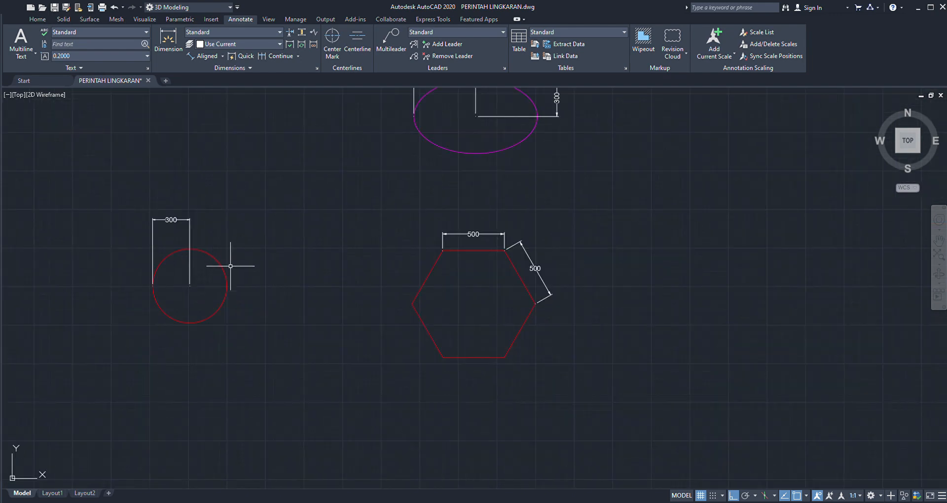
scroll(267, 270, down, 2)
scroll(408, 182, up, 2)
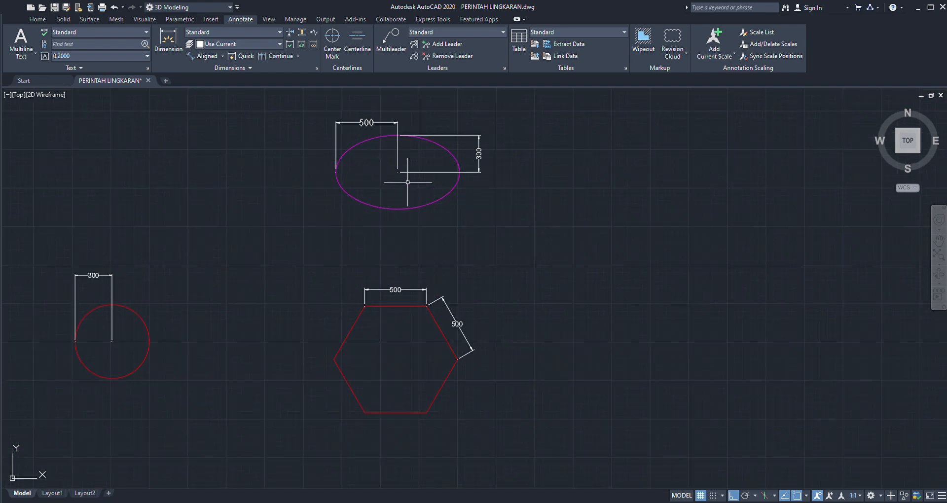
scroll(410, 121, up, 6)
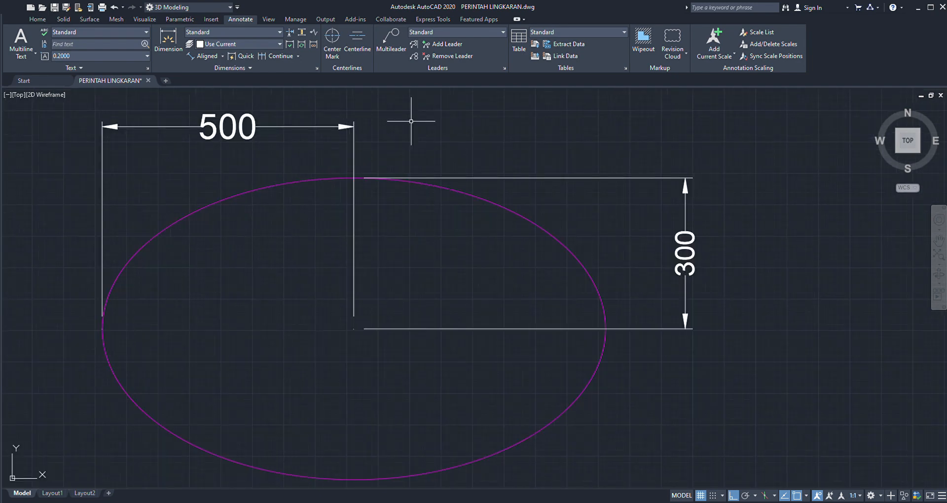
scroll(409, 125, down, 2)
scroll(409, 127, down, 3)
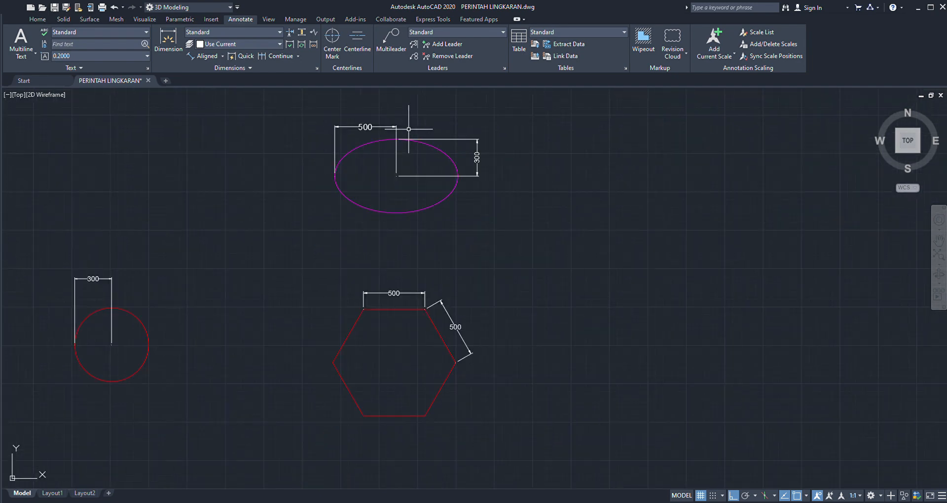
scroll(409, 360, up, 3)
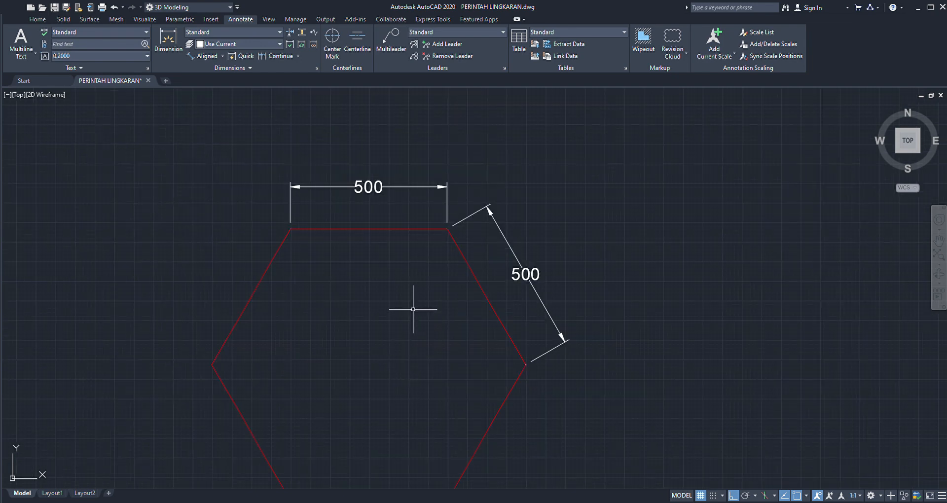
scroll(409, 316, down, 6)
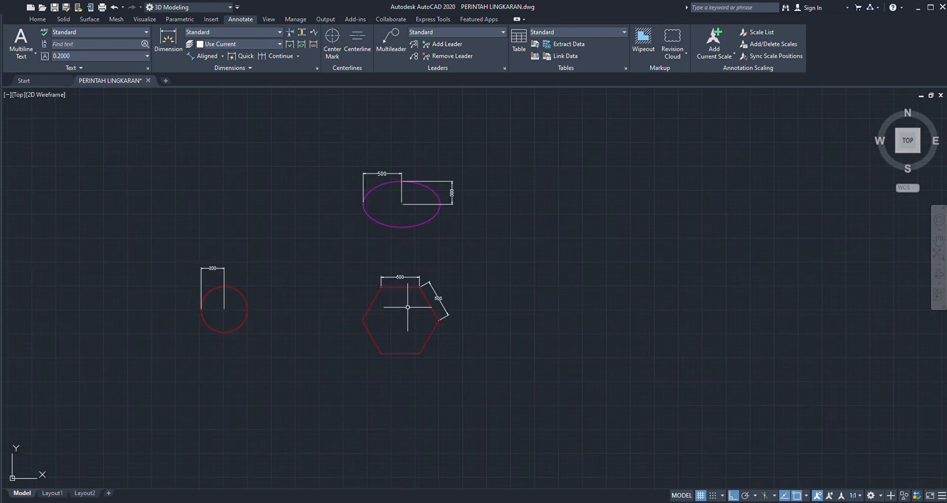